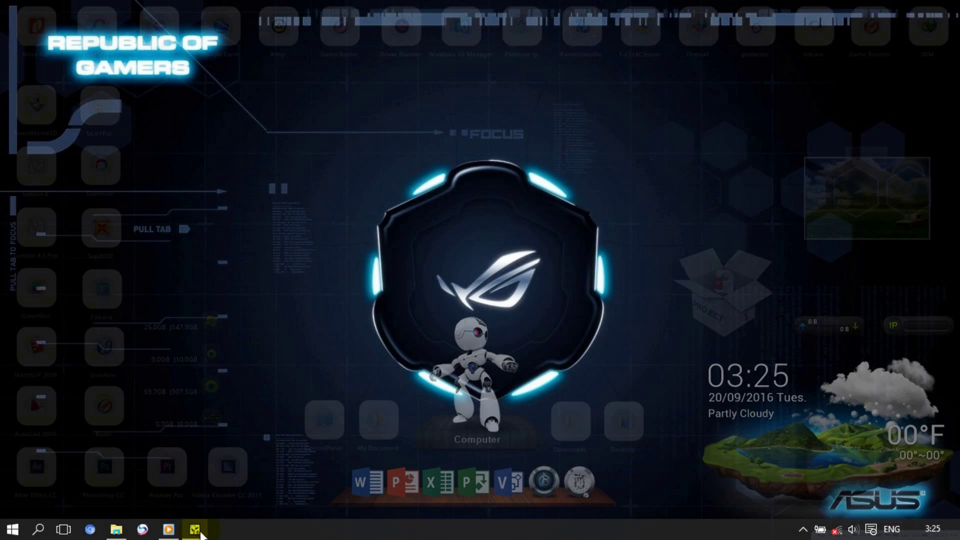
Restore the Lumion Pro window with the bedroom project from the taskbar.
{"action": "left_click", "coordinate": [195, 529]}
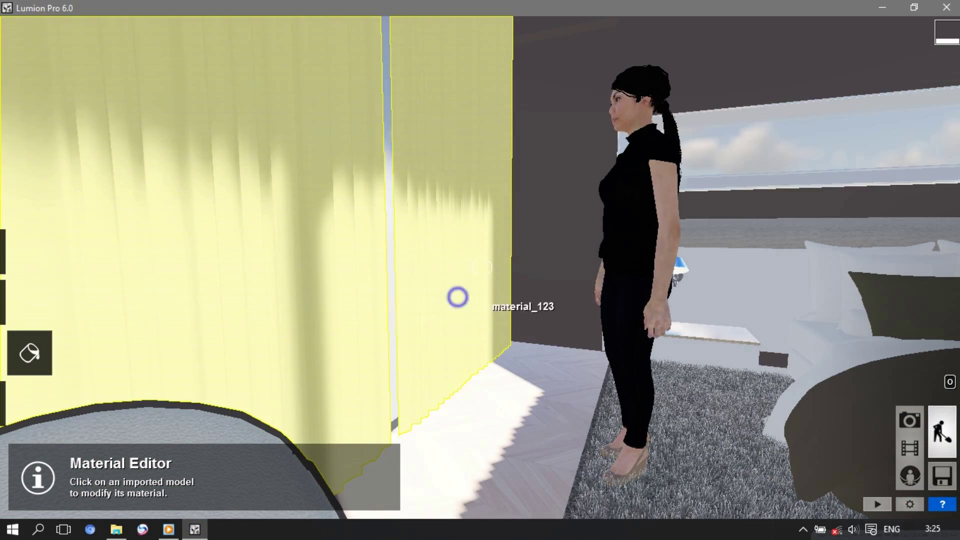
Make the curtains Glass with lowered transparency and glossiness 5000, and confirm the material.
{"action": "mouse_move", "coordinate": [456, 295]}
{"action": "right_mouse_down"}
{"action": "mouse_move", "coordinate": [480, 300]}
{"action": "mouse_move", "coordinate": [430, 300]}
{"action": "right_mouse_up"}
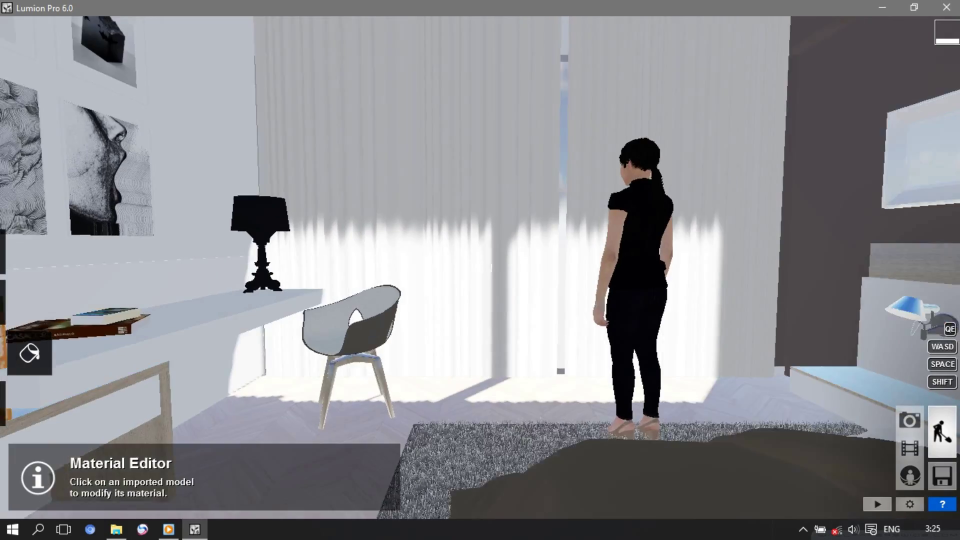
{"action": "right_click_drag", "start_coordinate": [482, 267], "coordinate": [481, 300]}
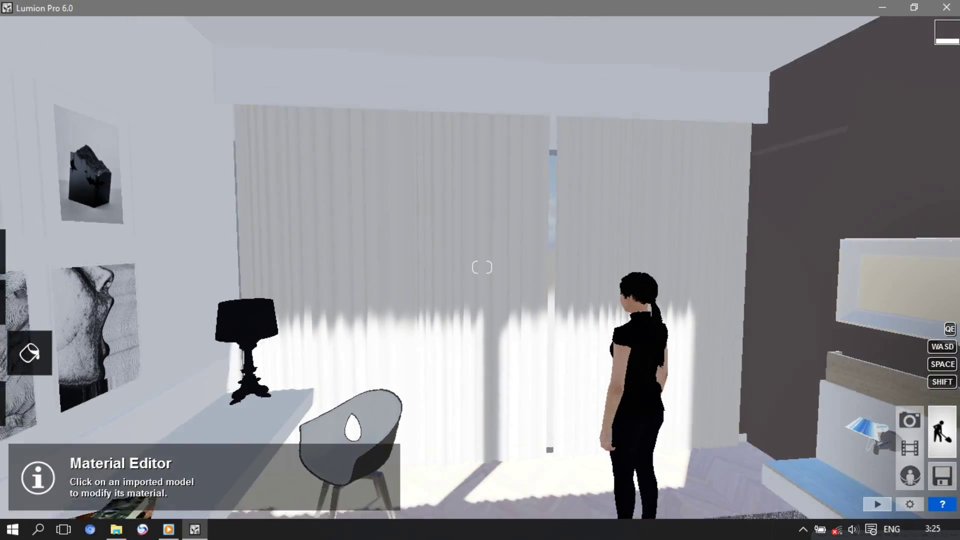
{"action": "mouse_move", "coordinate": [481, 267]}
{"action": "right_mouse_down"}
{"action": "mouse_move", "coordinate": [480, 243]}
{"action": "mouse_move", "coordinate": [416, 293]}
{"action": "right_mouse_up"}
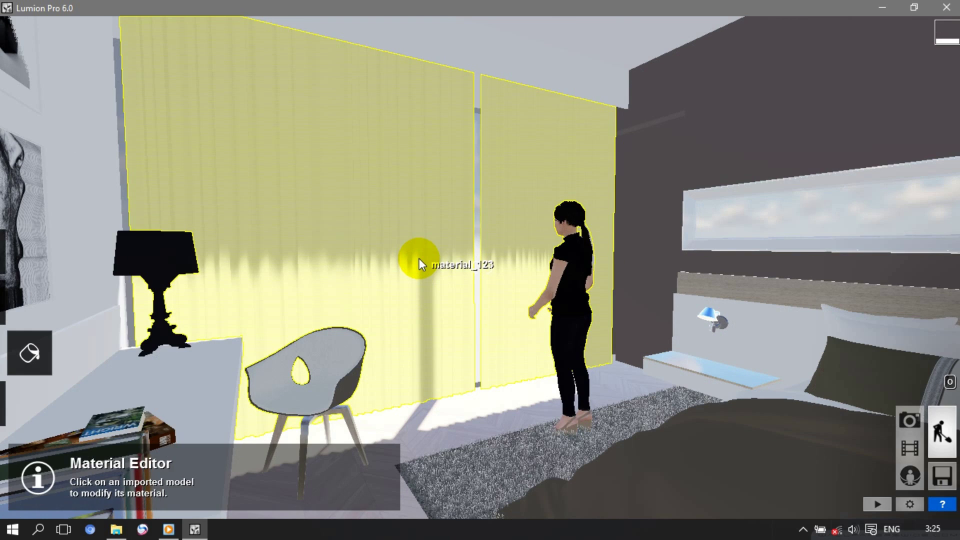
{"action": "left_click", "coordinate": [419, 258]}
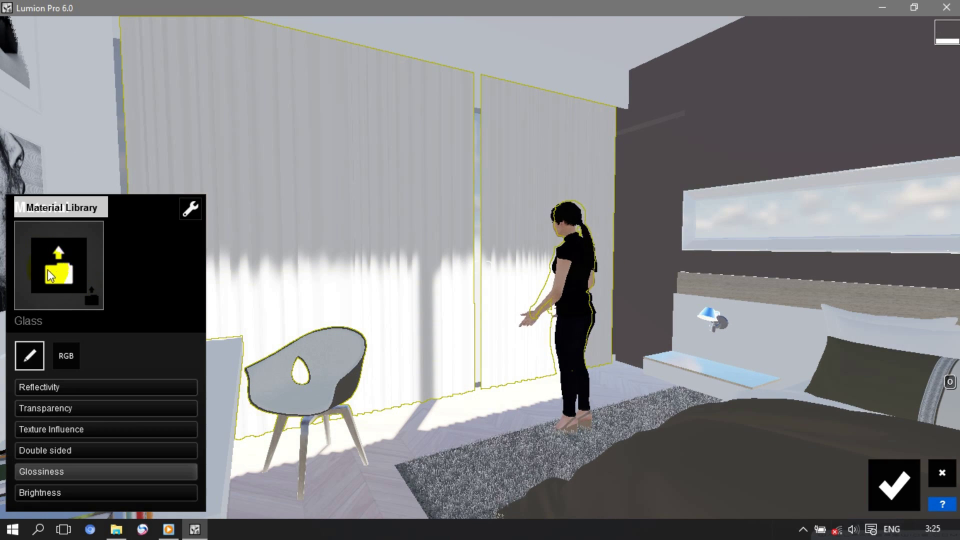
{"action": "left_click", "coordinate": [39, 470]}
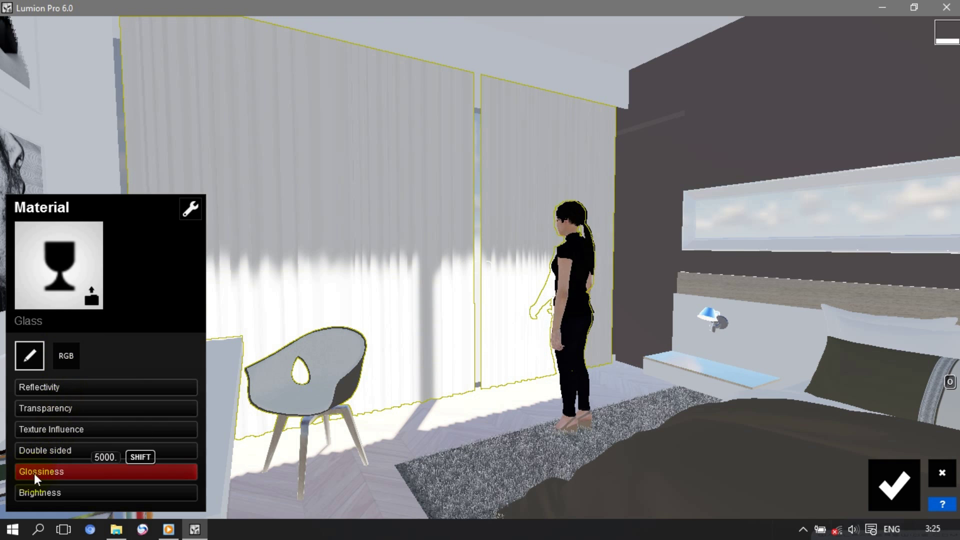
{"action": "mouse_move", "coordinate": [22, 408]}
{"action": "left_mouse_down"}
{"action": "mouse_move", "coordinate": [187, 411]}
{"action": "mouse_move", "coordinate": [12, 407]}
{"action": "left_mouse_up"}
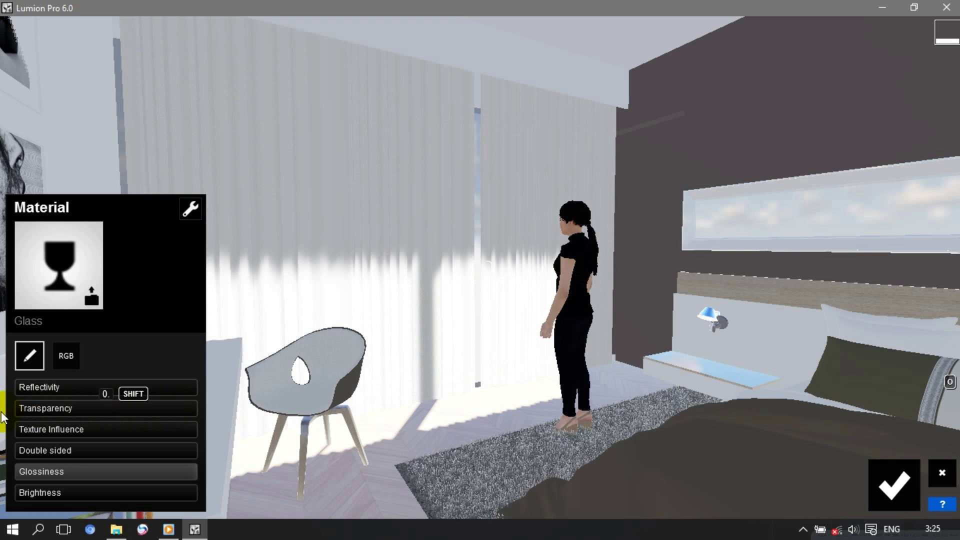
{"action": "mouse_move", "coordinate": [58, 470]}
{"action": "left_mouse_down"}
{"action": "mouse_move", "coordinate": [23, 473]}
{"action": "mouse_move", "coordinate": [155, 472]}
{"action": "mouse_move", "coordinate": [20, 473]}
{"action": "mouse_move", "coordinate": [266, 465]}
{"action": "mouse_move", "coordinate": [50, 472]}
{"action": "left_mouse_up"}
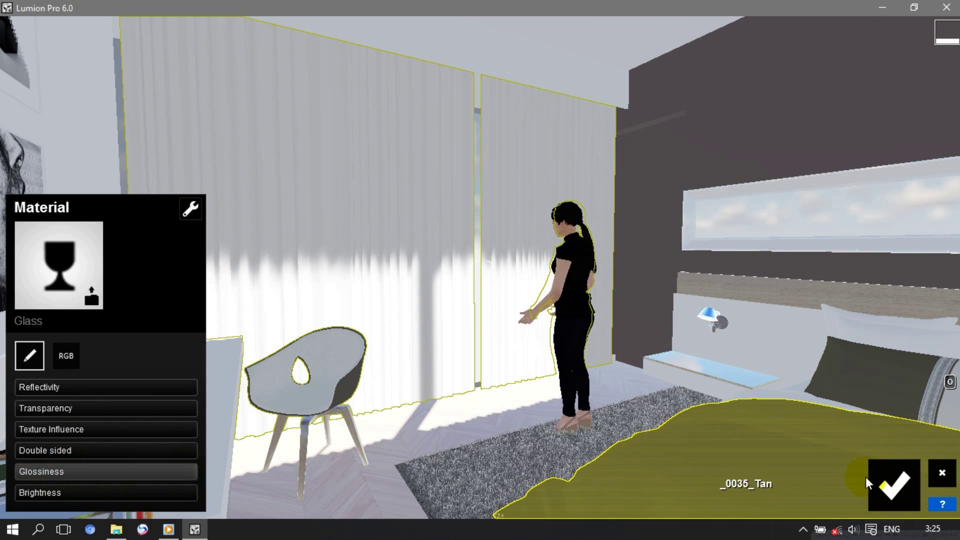
{"action": "left_click", "coordinate": [892, 483]}
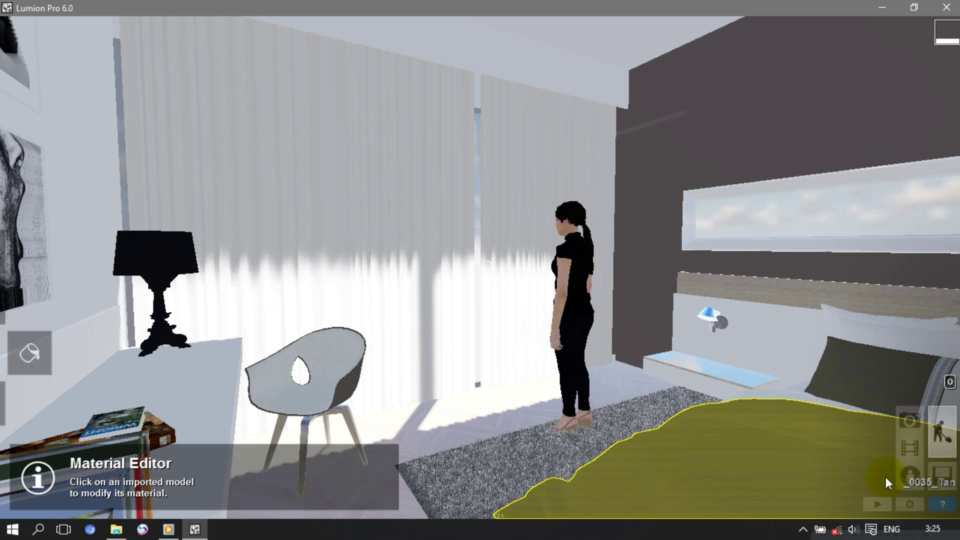
Move the camera back and left until the TV wall, chandelier and bed are framed.
{"action": "key", "text": "s"}
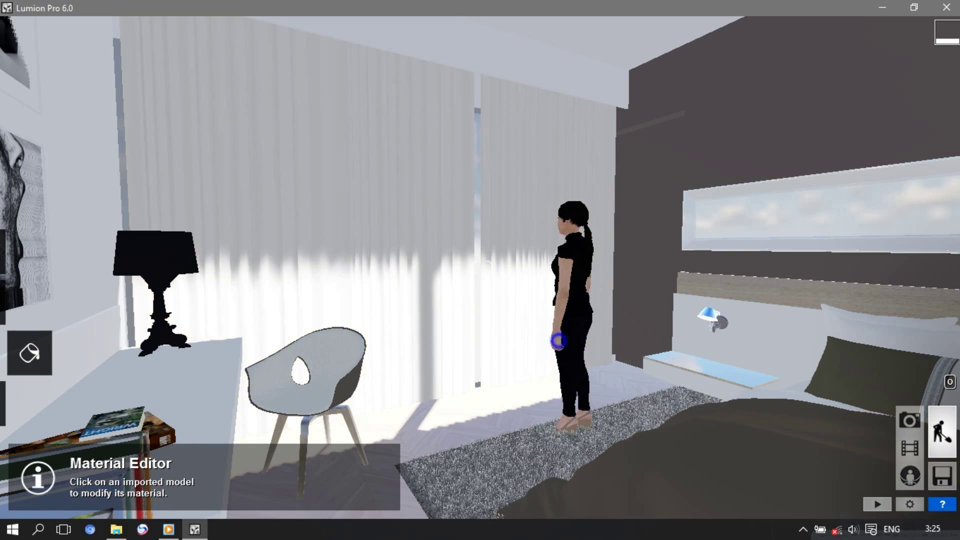
{"action": "key", "text": "a"}
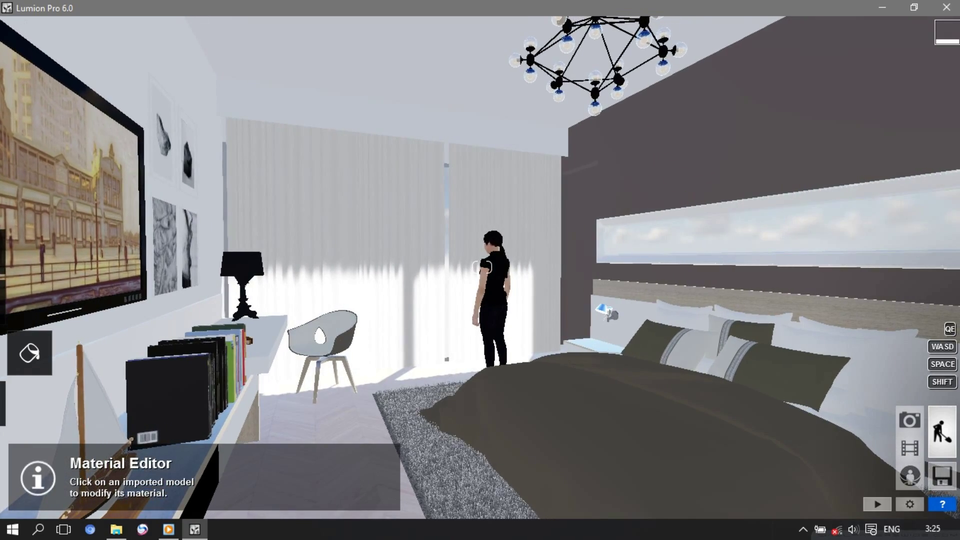
{"action": "key", "text": "a"}
{"action": "key", "text": "s"}
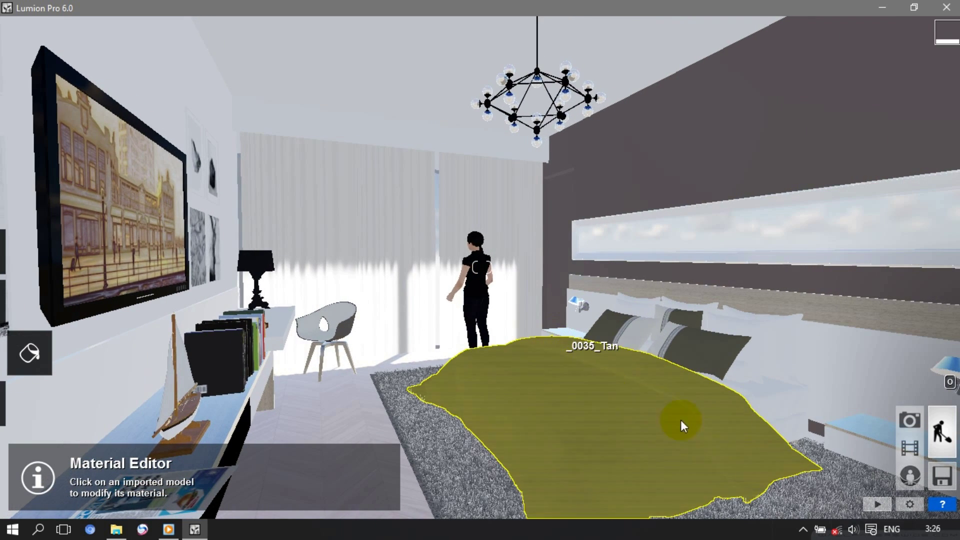
{"action": "left_click", "coordinate": [910, 421]}
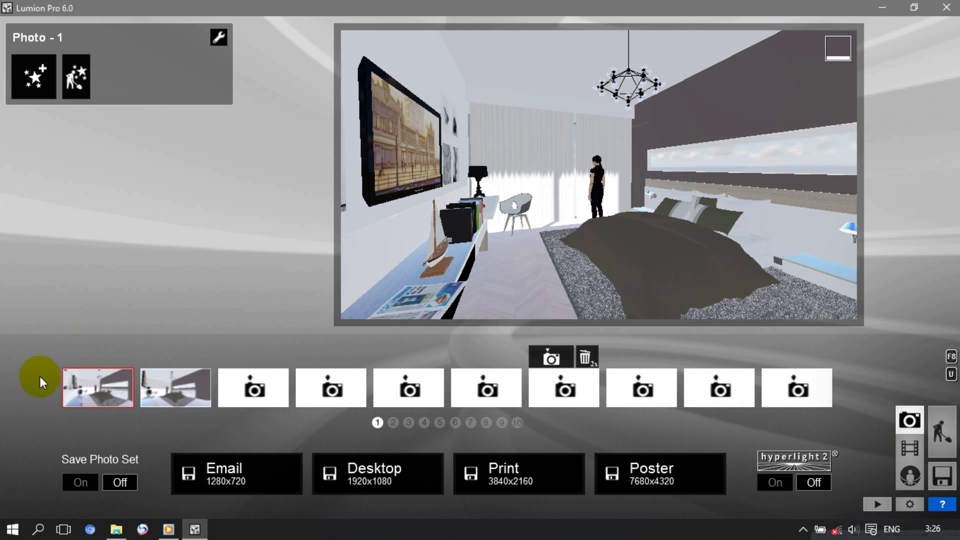
Recall photo 1's view, turn Hyperlight on with raised intensity, and start a 1280x720 save.
{"action": "left_click", "coordinate": [94, 387]}
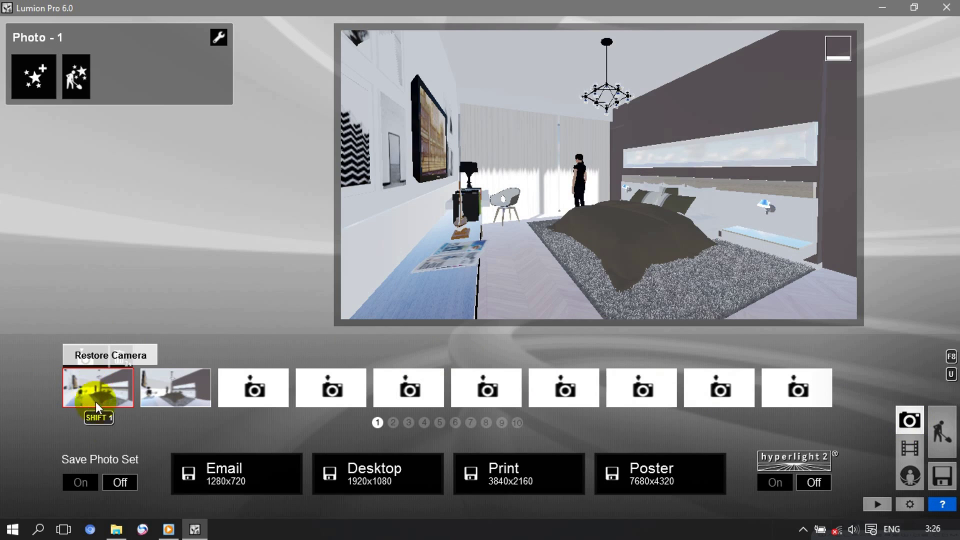
{"action": "left_click", "coordinate": [765, 479]}
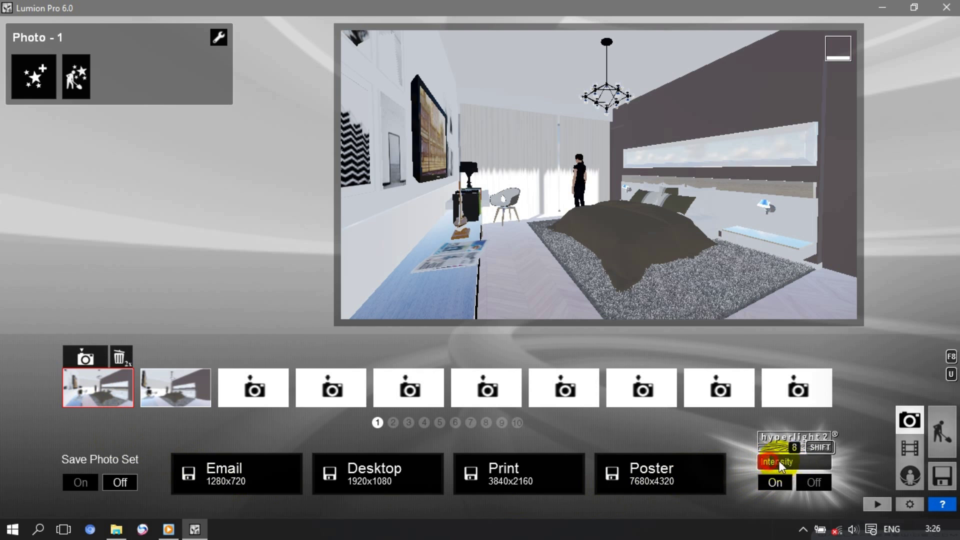
{"action": "left_click_drag", "start_coordinate": [776, 460], "coordinate": [827, 462]}
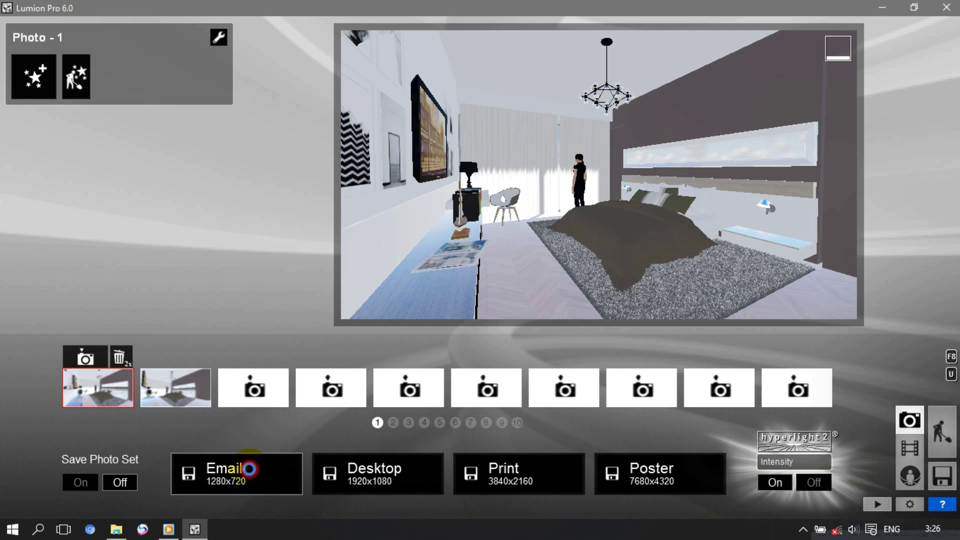
{"action": "left_click", "coordinate": [248, 467]}
Render photo 1 to a JPG named '1' and close the finished render screen.
{"action": "type", "text": "1"}
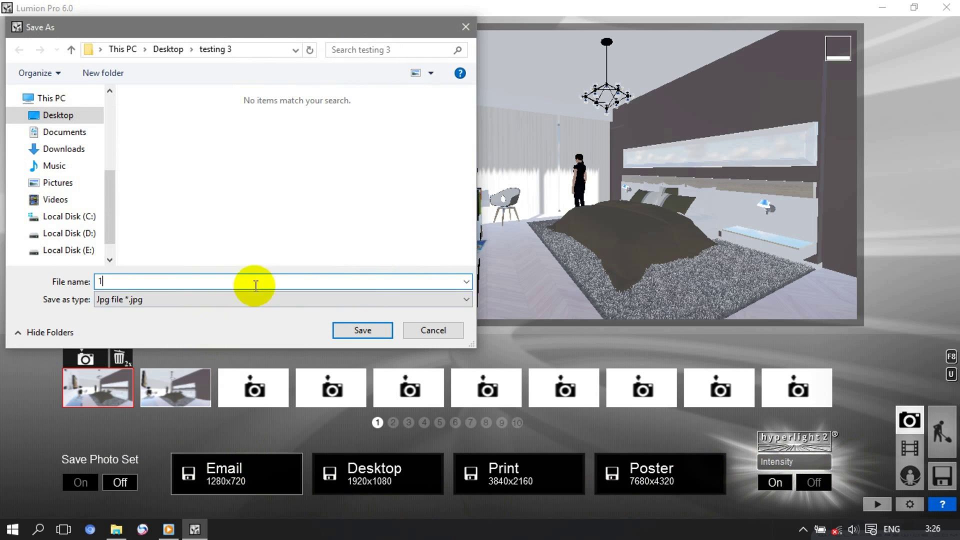
{"action": "left_click", "coordinate": [376, 331]}
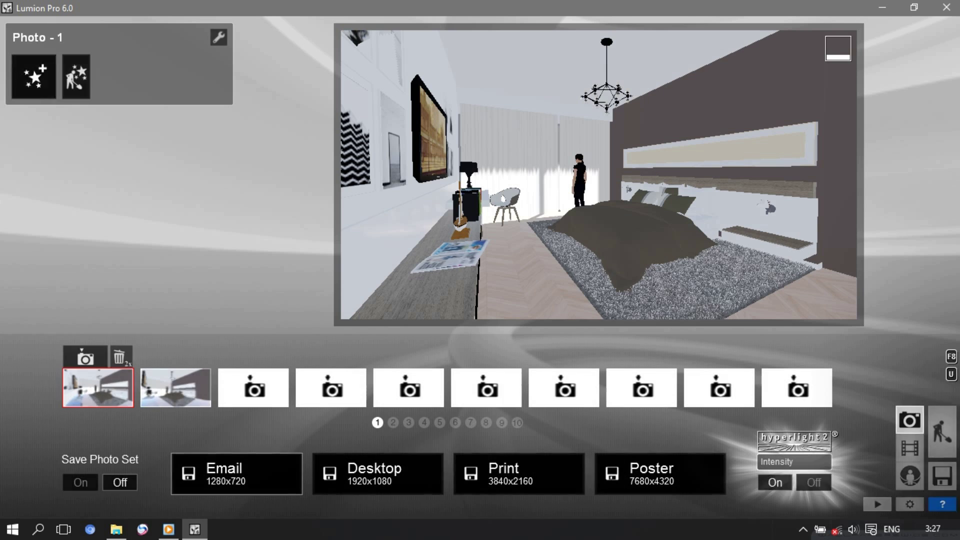
{"action": "left_click", "coordinate": [453, 299]}
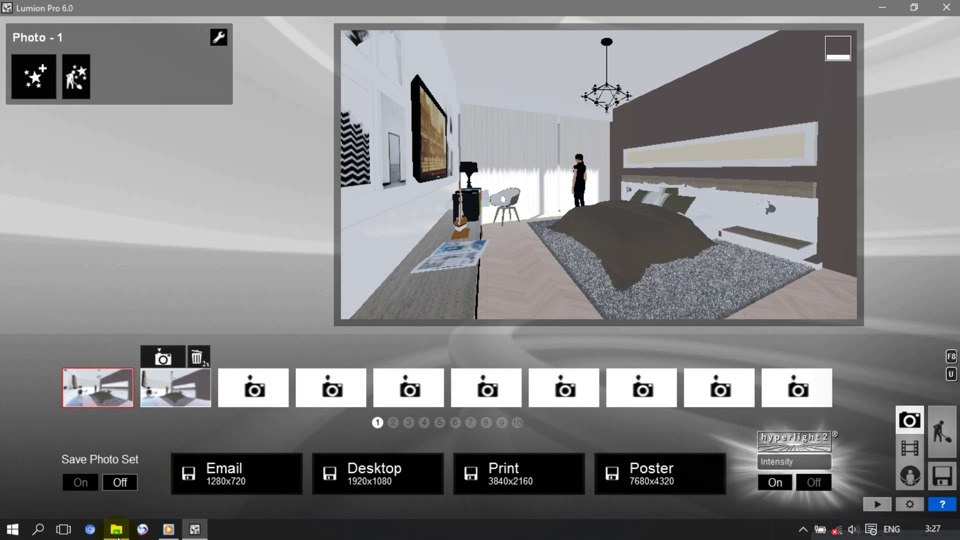
{"action": "left_click", "coordinate": [116, 529]}
{"action": "double_click", "coordinate": [362, 214]}
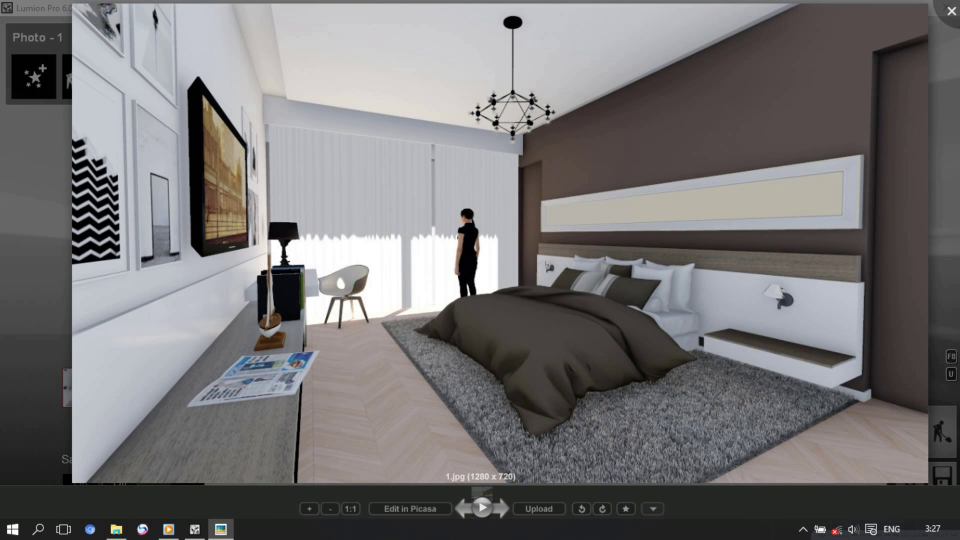
{"action": "left_click", "coordinate": [950, 10]}
{"action": "left_click", "coordinate": [806, 113]}
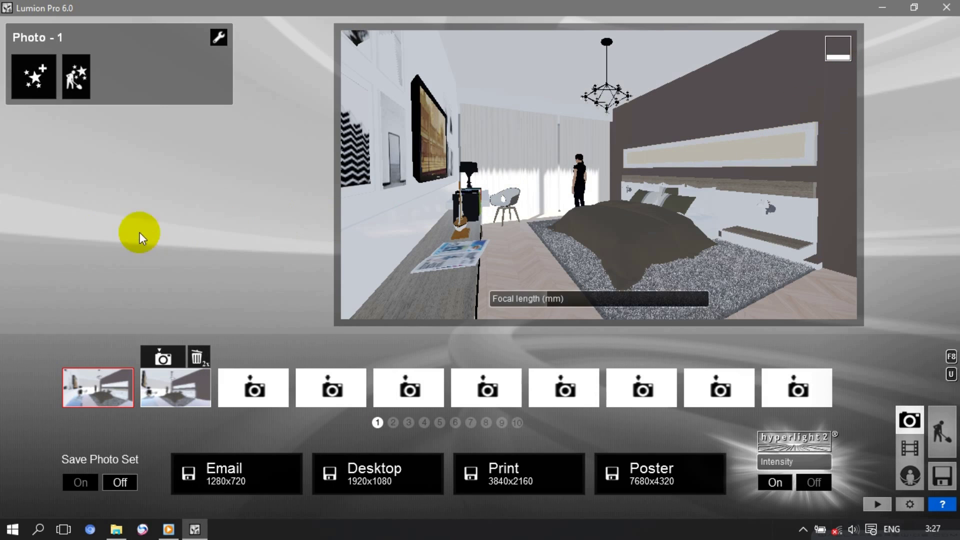
Add the Camera > 2-Point Perspective effect and switch it on.
{"action": "left_click", "coordinate": [33, 76]}
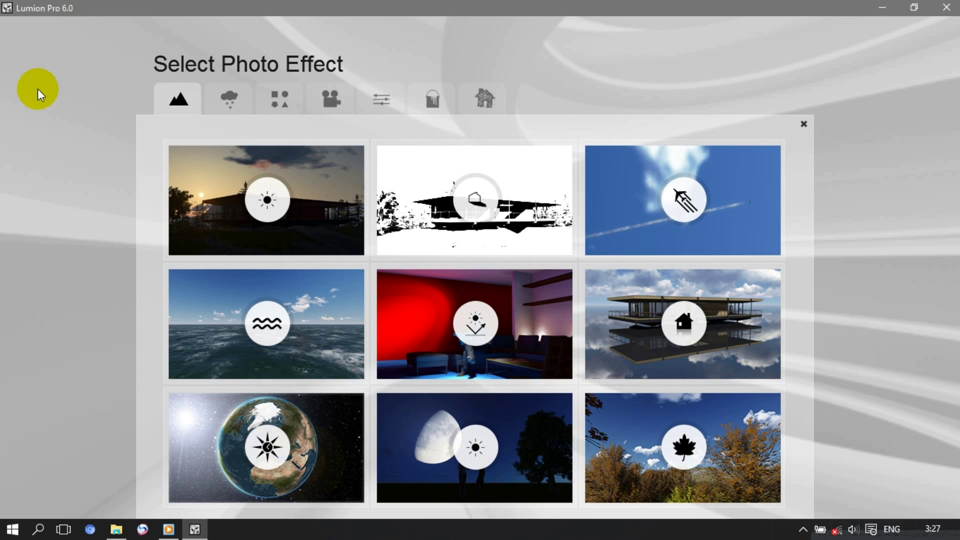
{"action": "left_click", "coordinate": [322, 102]}
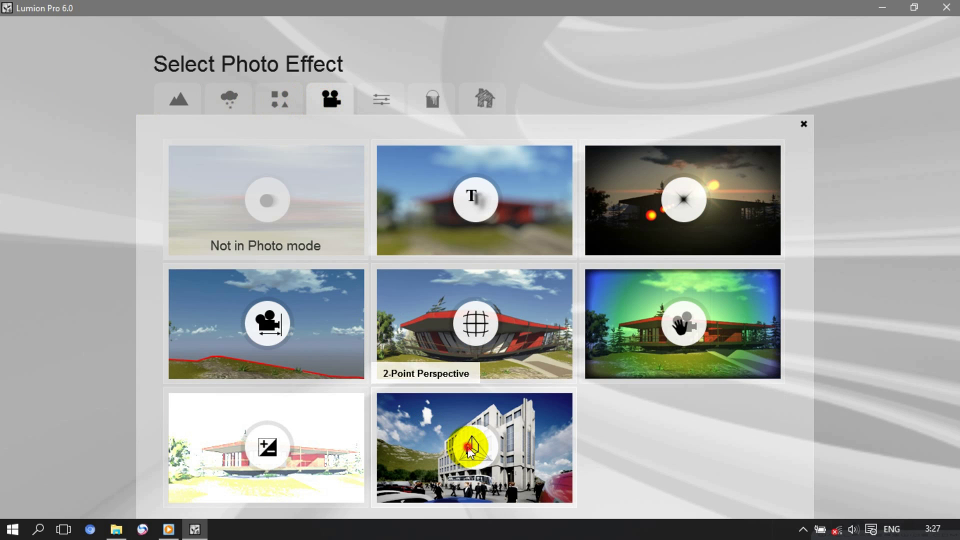
{"action": "left_click", "coordinate": [458, 444]}
{"action": "left_click", "coordinate": [209, 150]}
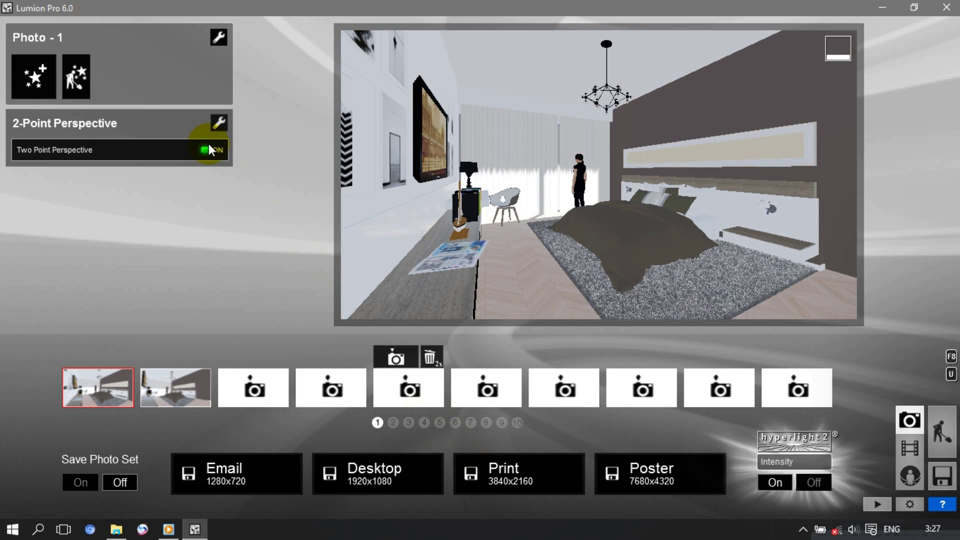
Add the World > Reflection effect to photo 1.
{"action": "left_click", "coordinate": [32, 82]}
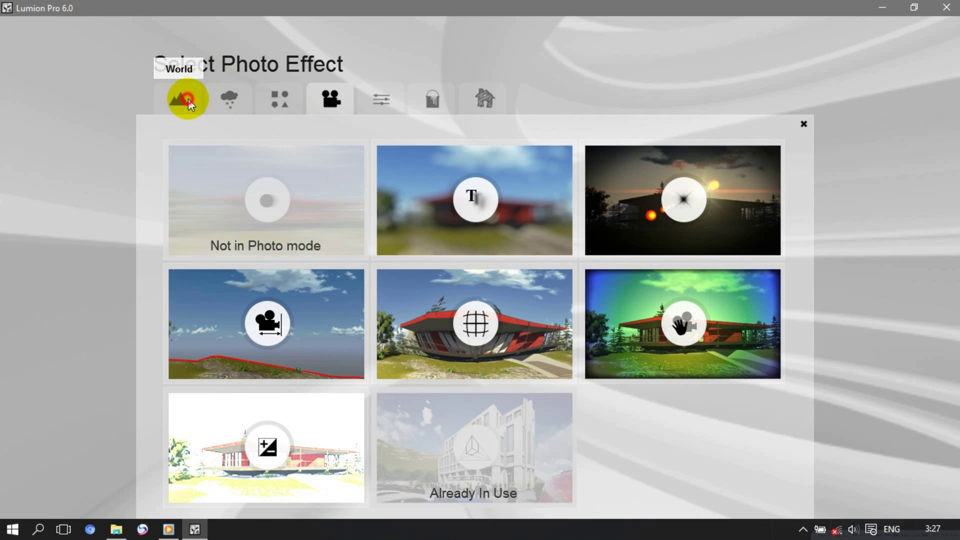
{"action": "left_click", "coordinate": [185, 97]}
{"action": "left_click", "coordinate": [676, 334]}
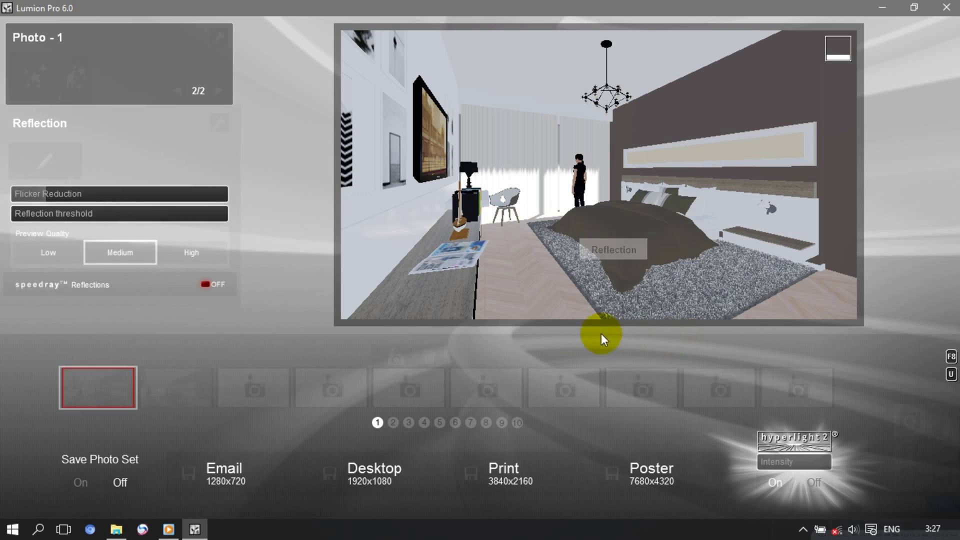
Turn on Speedray Reflections, enter Flicker Reduction 1, and open the reflection-plane editor.
{"action": "left_click", "coordinate": [203, 283]}
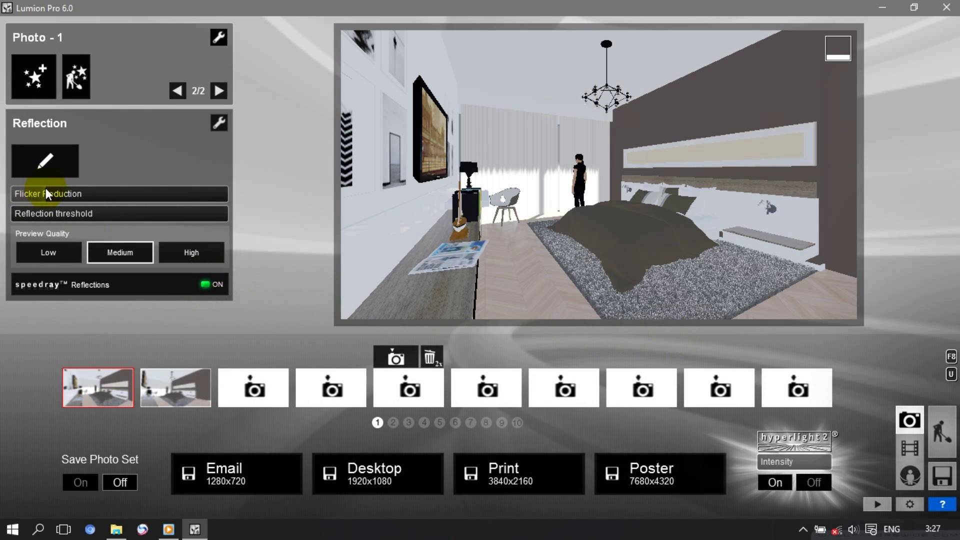
{"action": "type", "text": "0.5"}
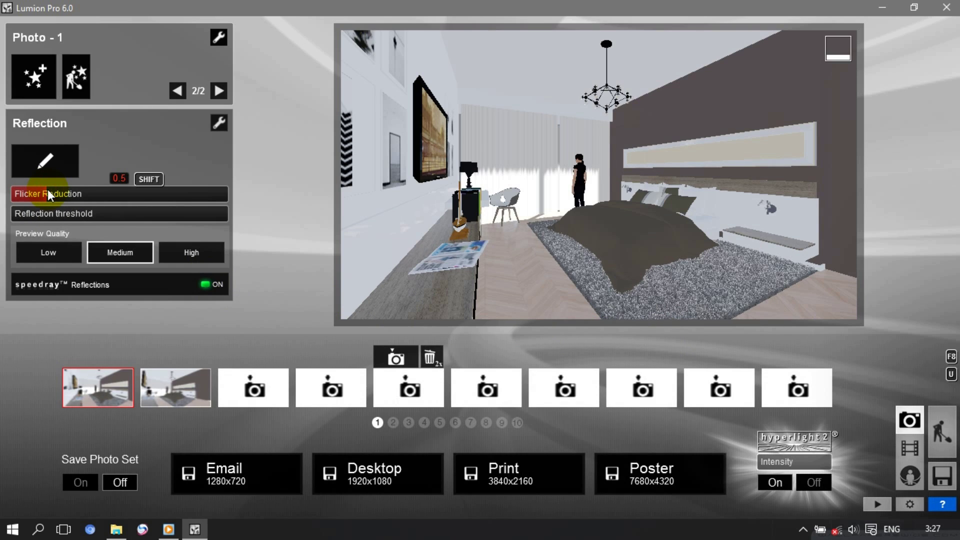
{"action": "type", "text": ".1"}
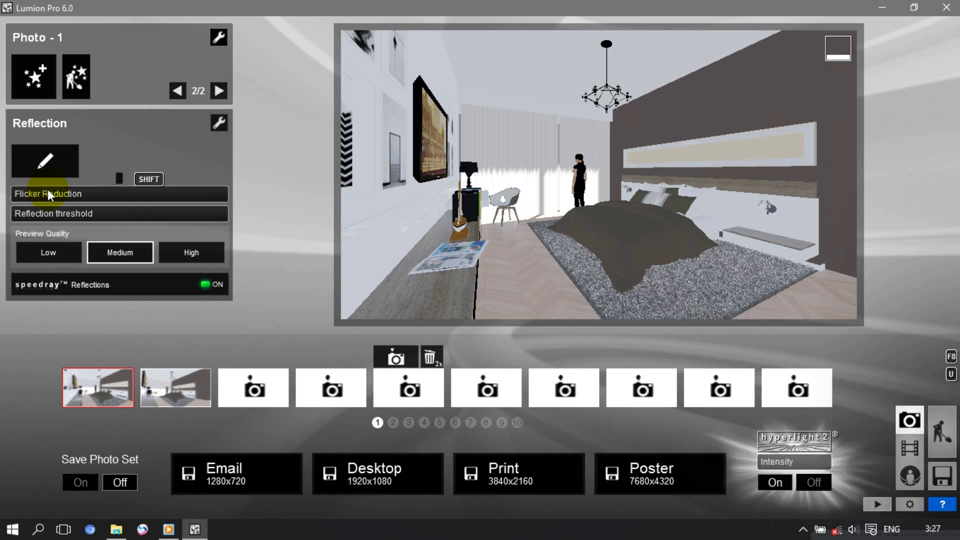
{"action": "key", "text": "Return"}
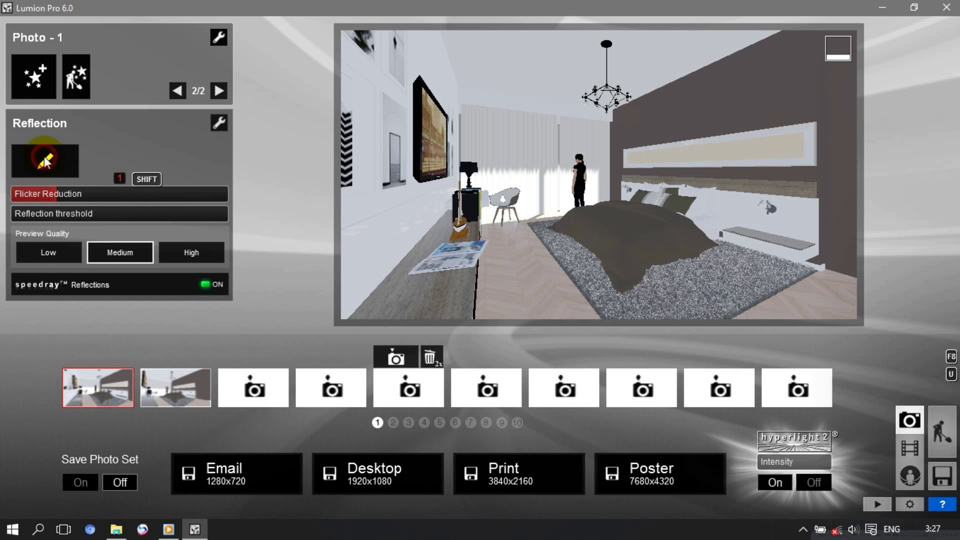
{"action": "left_click", "coordinate": [44, 160]}
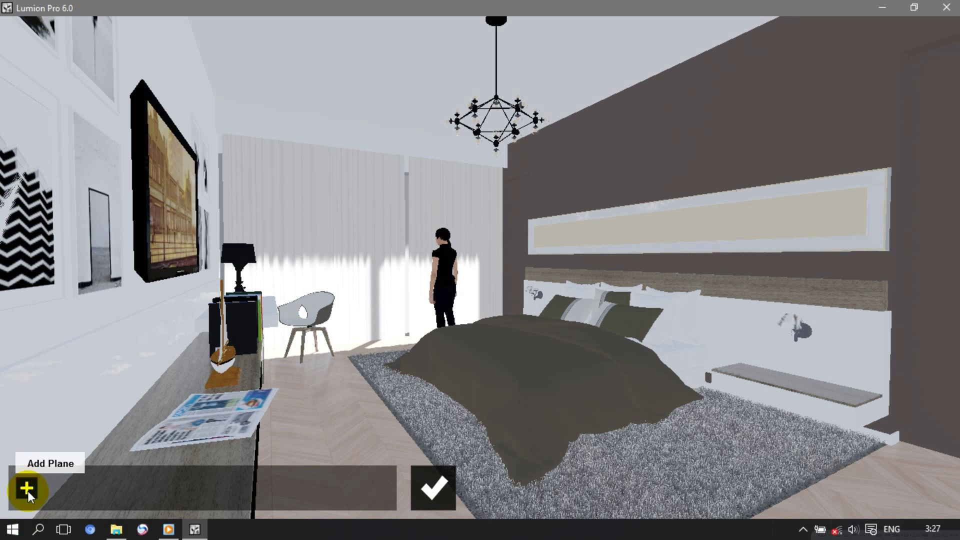
Add reflection planes on the strip above the bed, the floor, and a third room surface.
{"action": "left_click", "coordinate": [28, 490]}
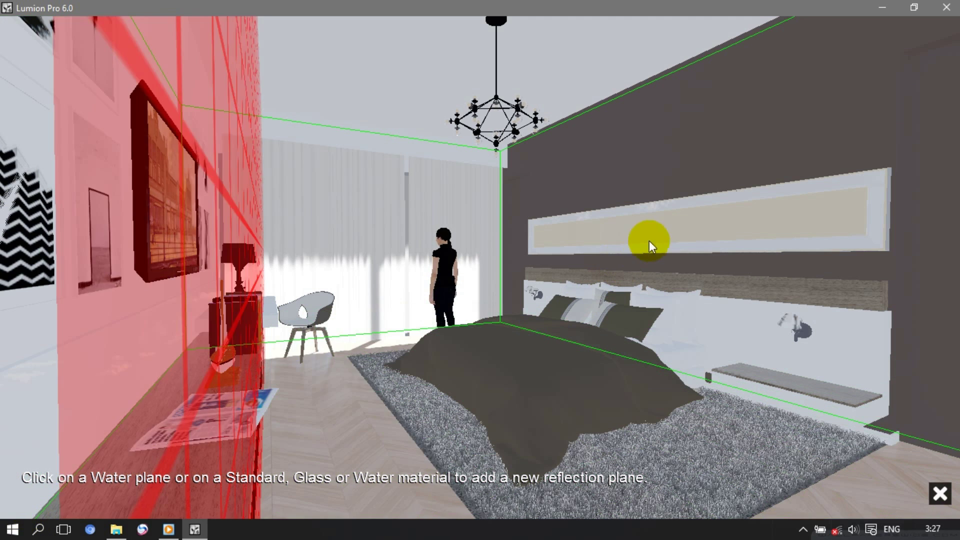
{"action": "left_click", "coordinate": [660, 229]}
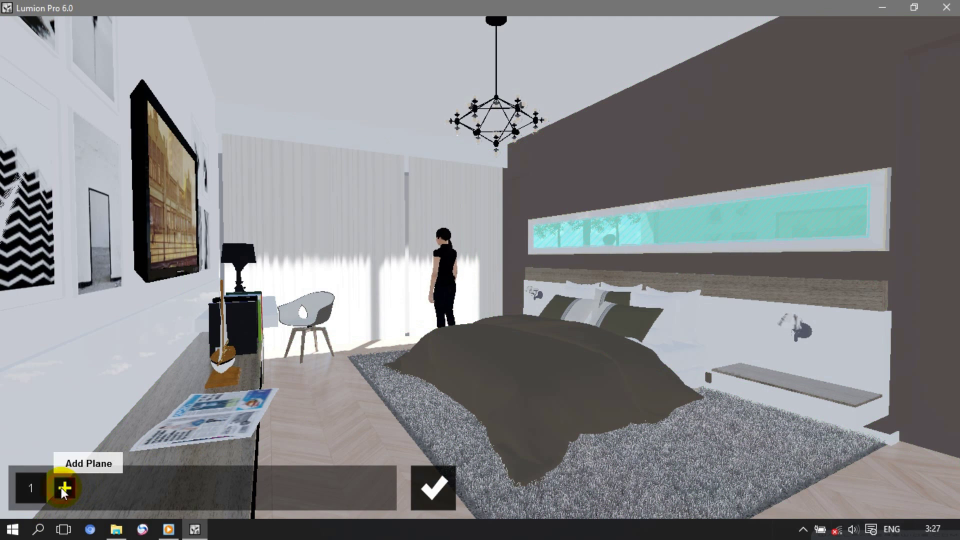
{"action": "left_click", "coordinate": [61, 487]}
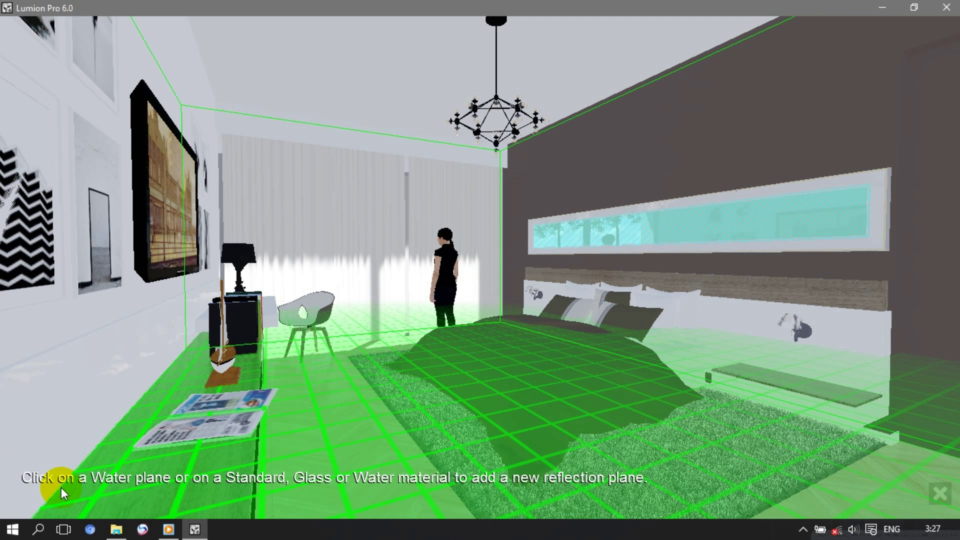
{"action": "left_click", "coordinate": [319, 403]}
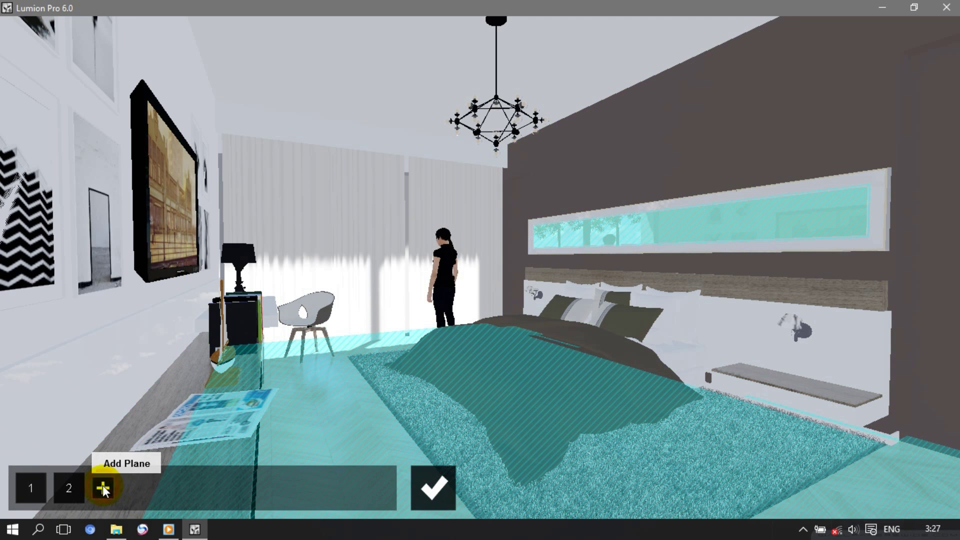
{"action": "left_click", "coordinate": [103, 488]}
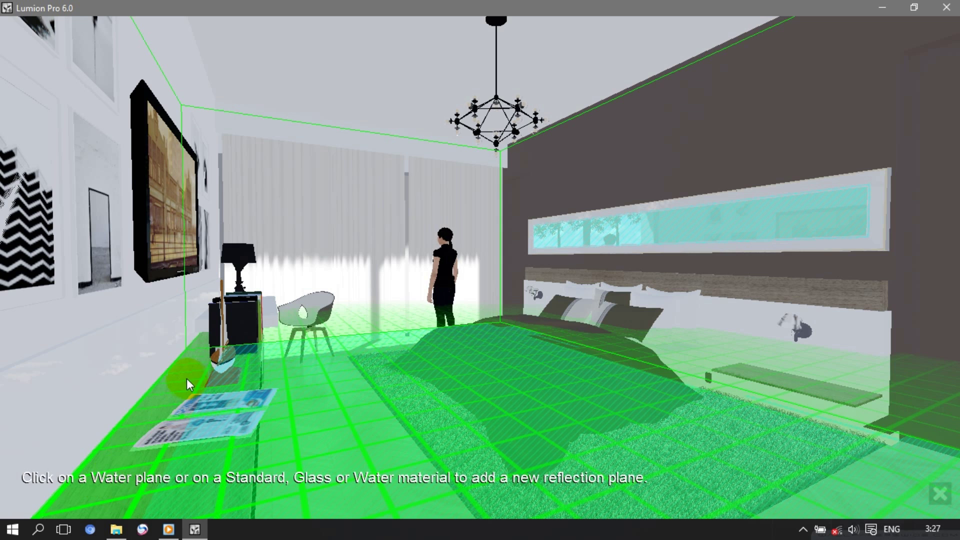
{"action": "left_click", "coordinate": [184, 379]}
{"action": "left_click", "coordinate": [184, 379]}
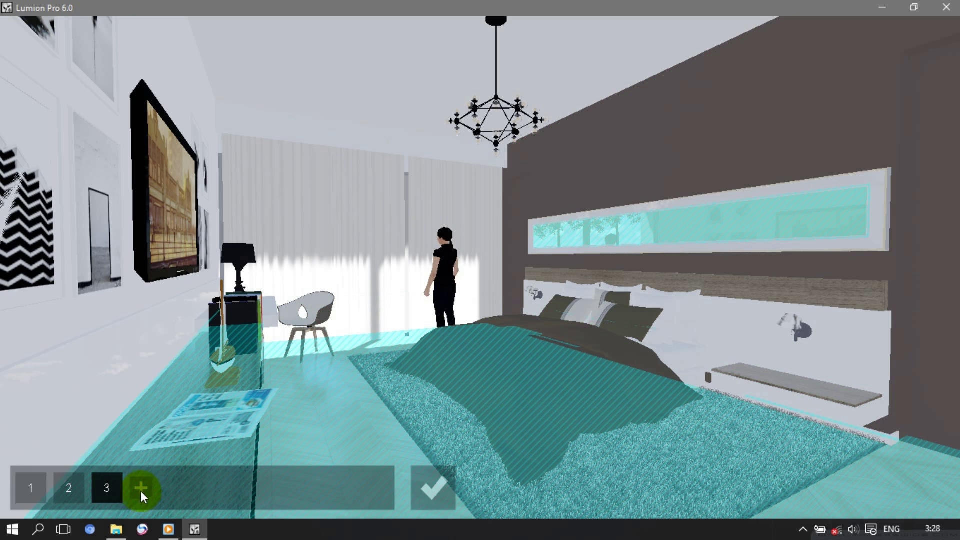
Add the left-wall TV and the headboard strip as reflection planes 4 and 5.
{"action": "left_click", "coordinate": [142, 488]}
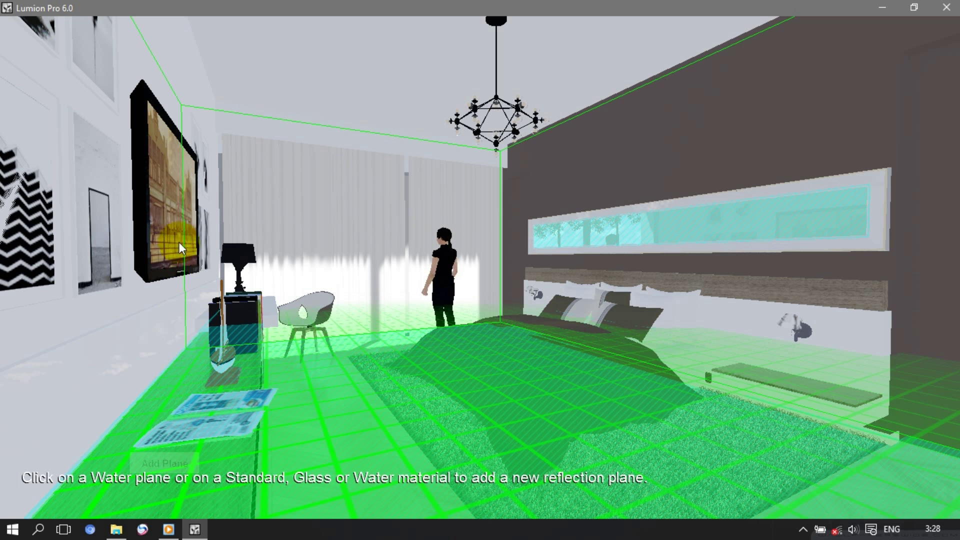
{"action": "left_click", "coordinate": [173, 224]}
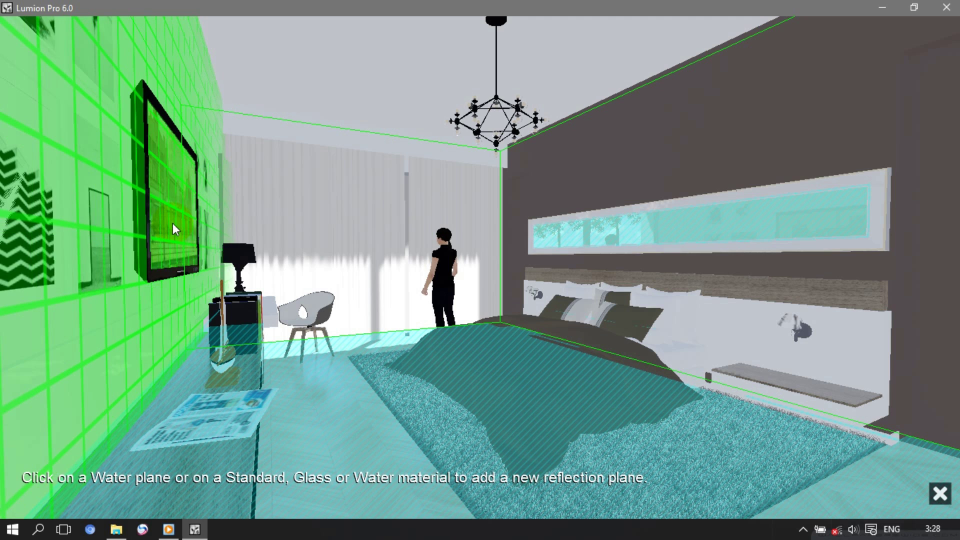
{"action": "left_click", "coordinate": [173, 224]}
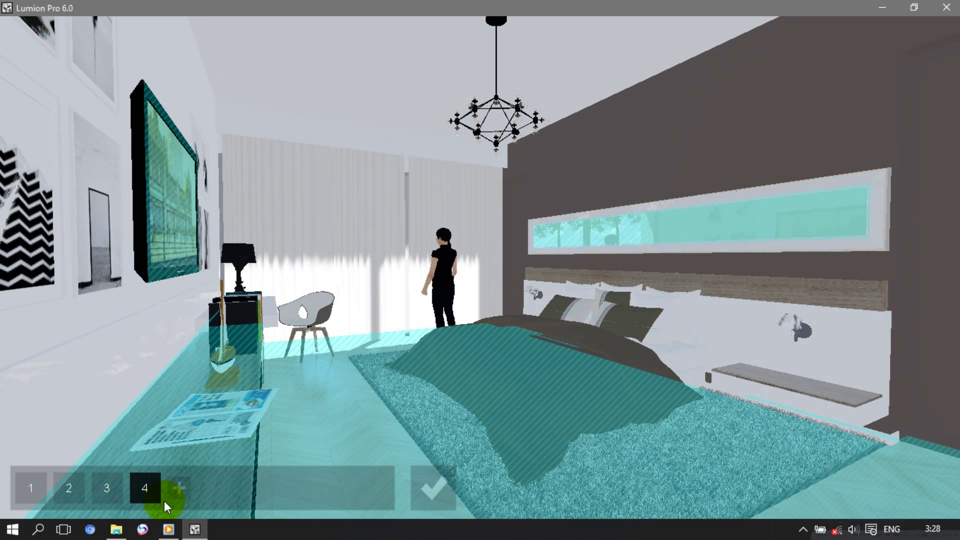
{"action": "left_click", "coordinate": [179, 490]}
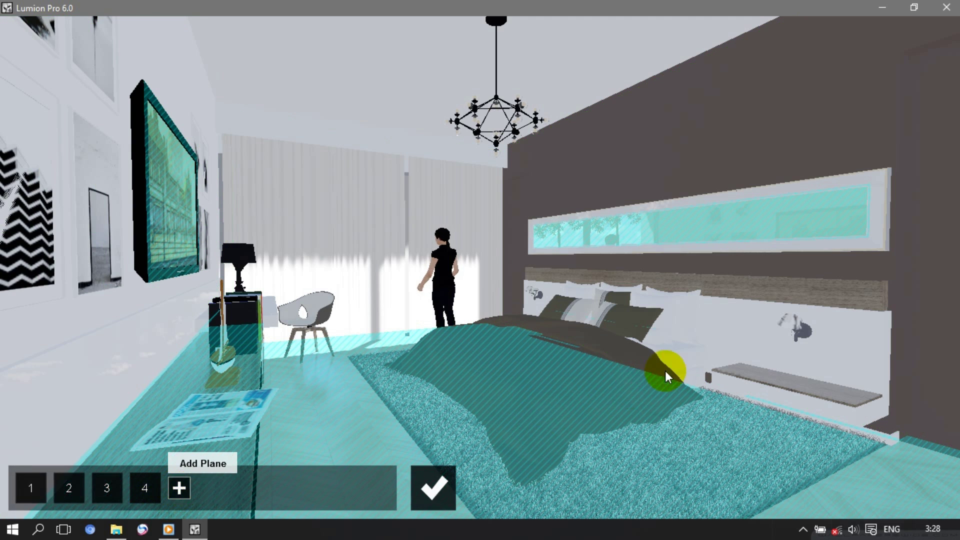
{"action": "left_click", "coordinate": [748, 290]}
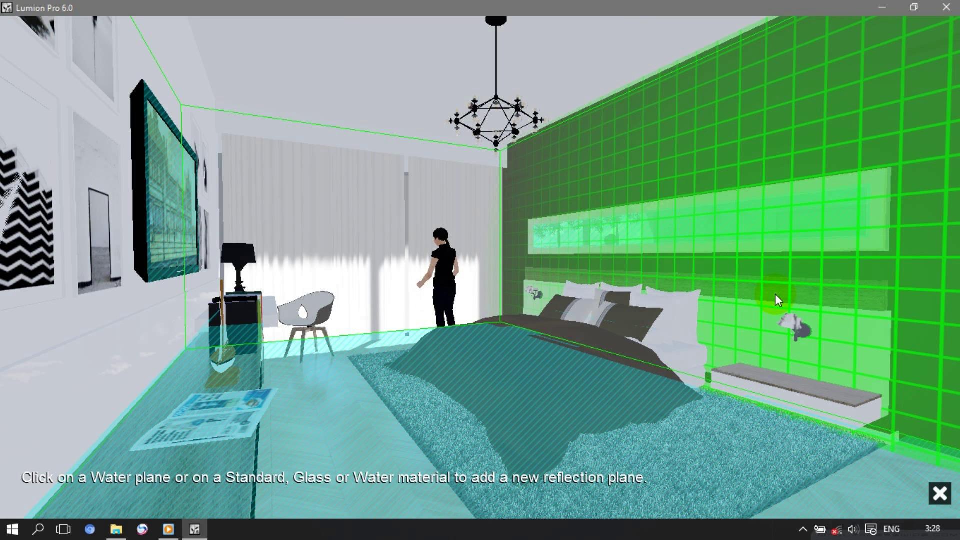
{"action": "left_click", "coordinate": [776, 295]}
Remove plane 1 on the strip above the bed, keeping four planes, and confirm.
{"action": "left_click", "coordinate": [26, 490]}
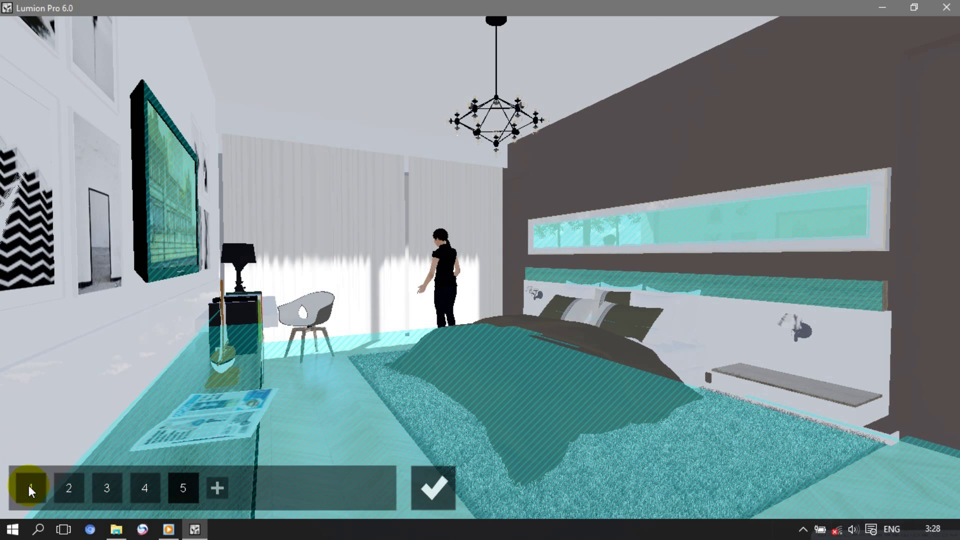
{"action": "left_click", "coordinate": [591, 238]}
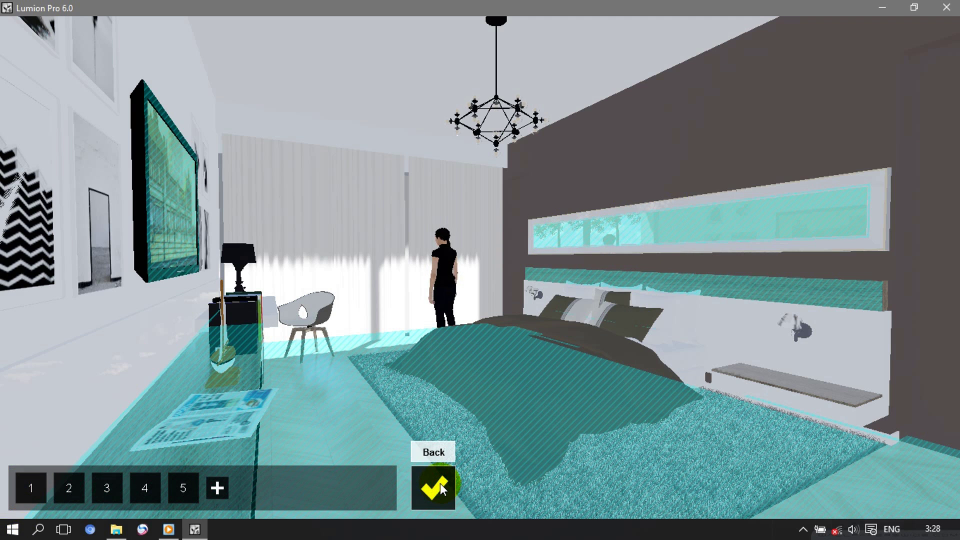
{"action": "left_click", "coordinate": [440, 483]}
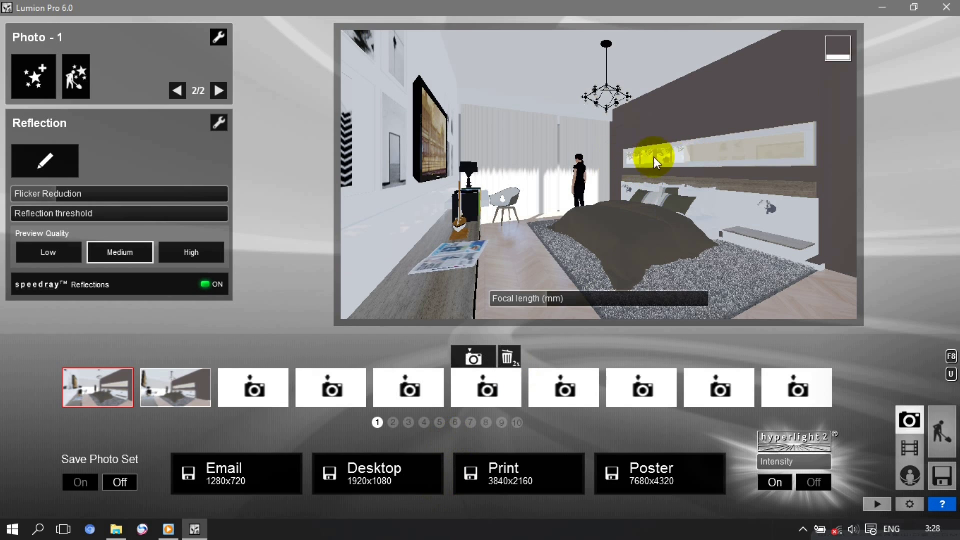
{"action": "left_click", "coordinate": [43, 164]}
{"action": "left_click", "coordinate": [26, 489]}
{"action": "left_click", "coordinate": [26, 487]}
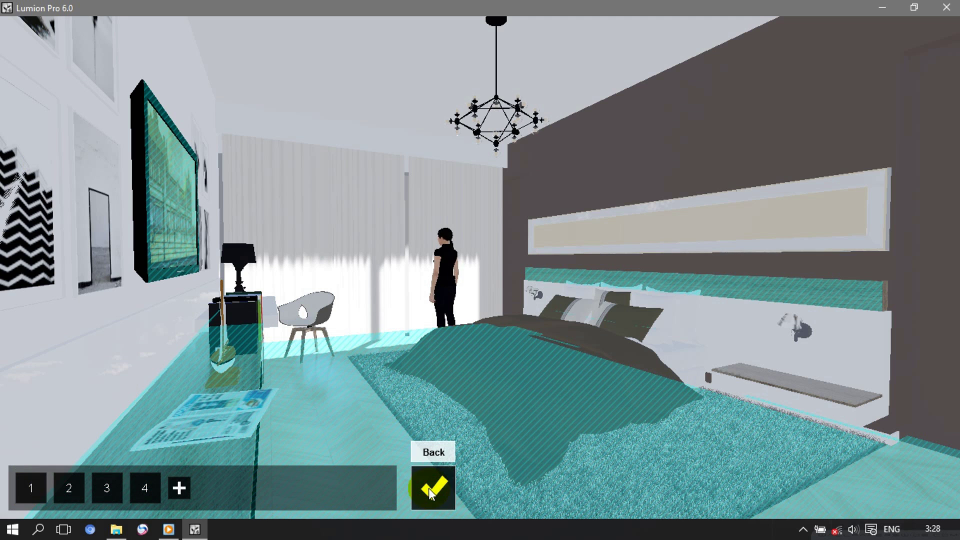
{"action": "left_click", "coordinate": [430, 488]}
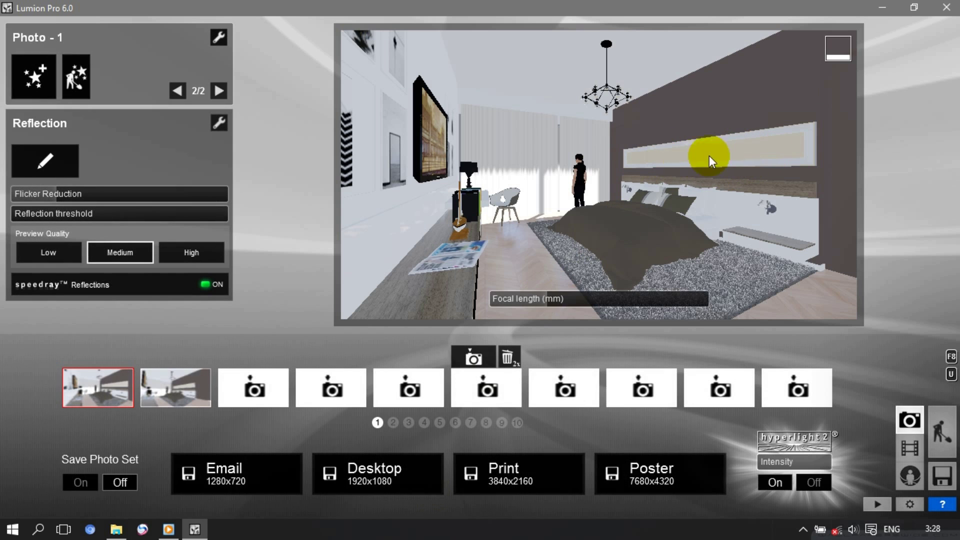
In Build mode, raise the mirror strip's glass reflectivity, entering 3, and save the material.
{"action": "left_click", "coordinate": [942, 438]}
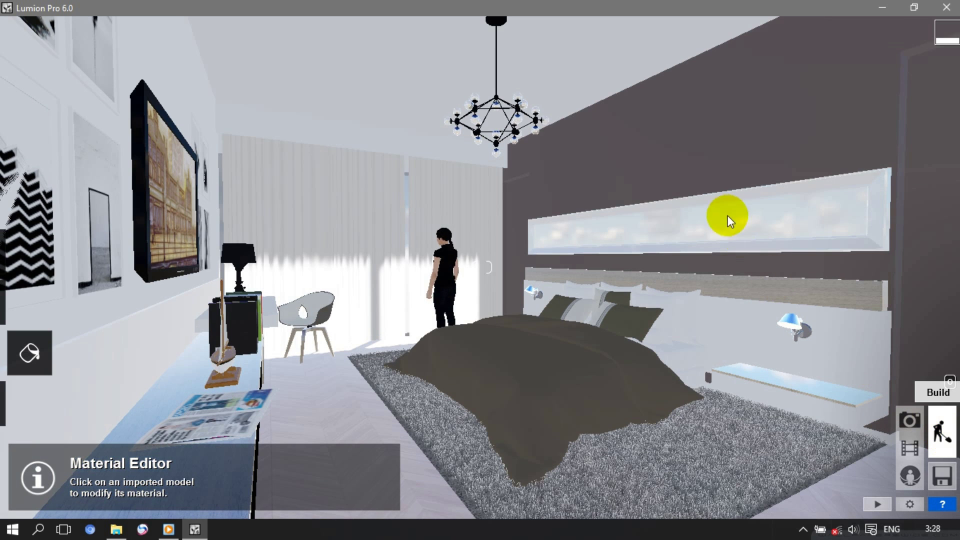
{"action": "left_click", "coordinate": [702, 227]}
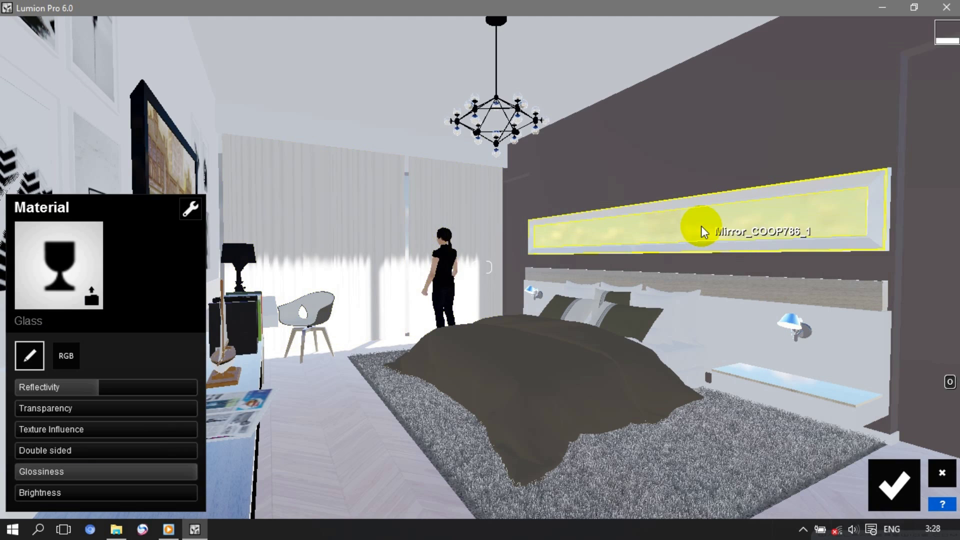
{"action": "left_click_drag", "start_coordinate": [101, 386], "coordinate": [98, 384]}
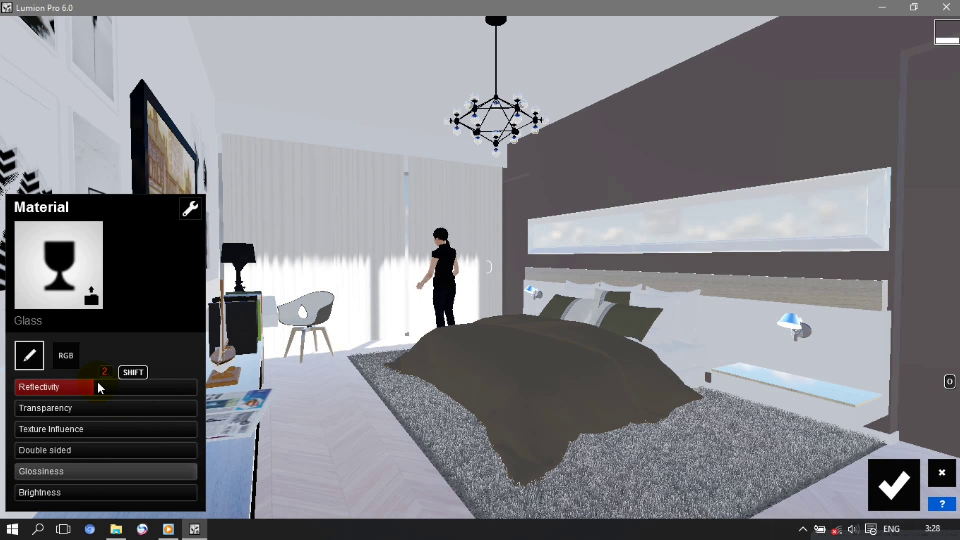
{"action": "left_click", "coordinate": [98, 382]}
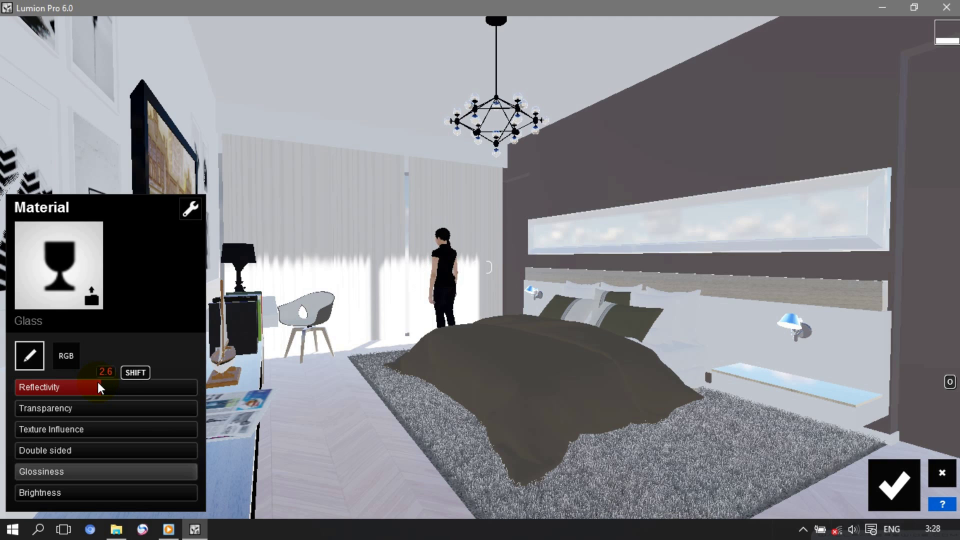
{"action": "left_click", "coordinate": [97, 382]}
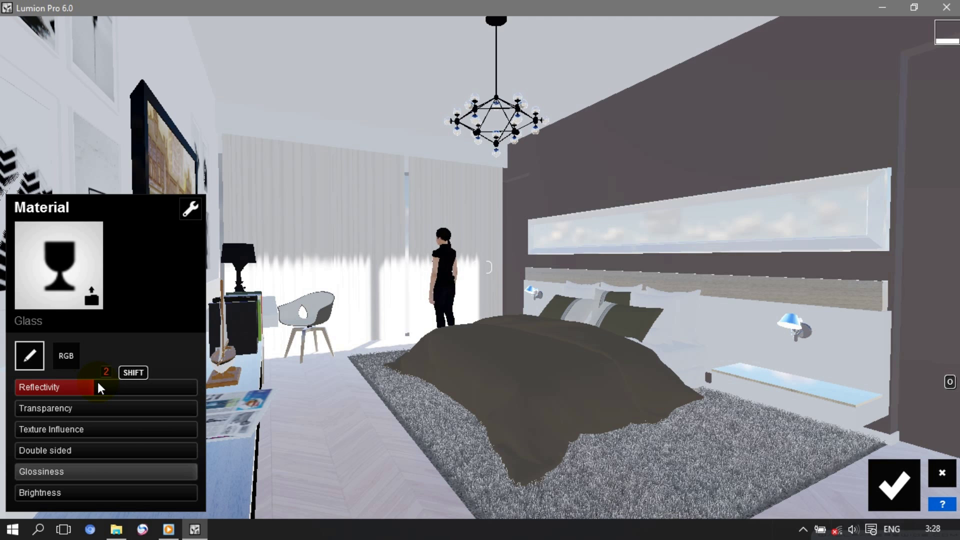
{"action": "type", "text": "3"}
{"action": "key", "text": "BackSpace"}
{"action": "key", "text": "BackSpace"}
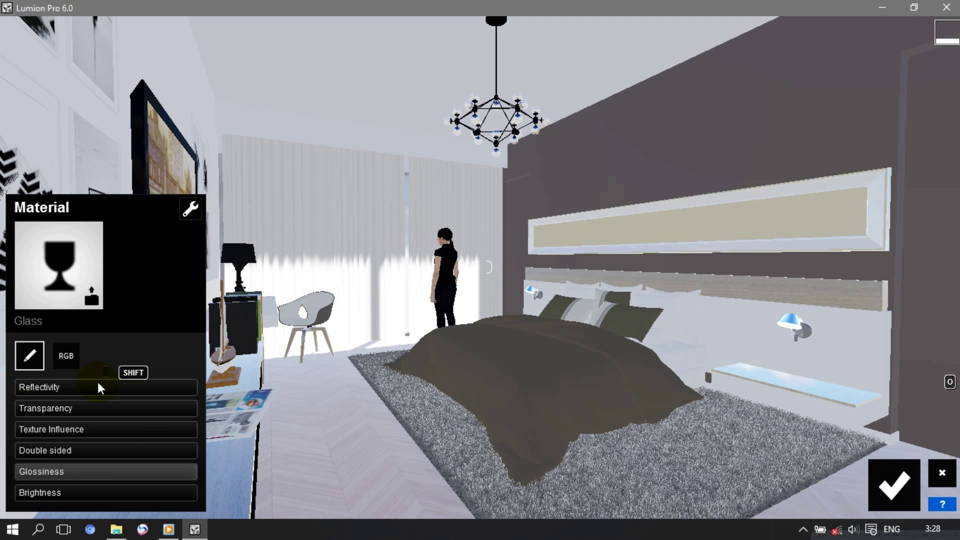
{"action": "type", "text": "3"}
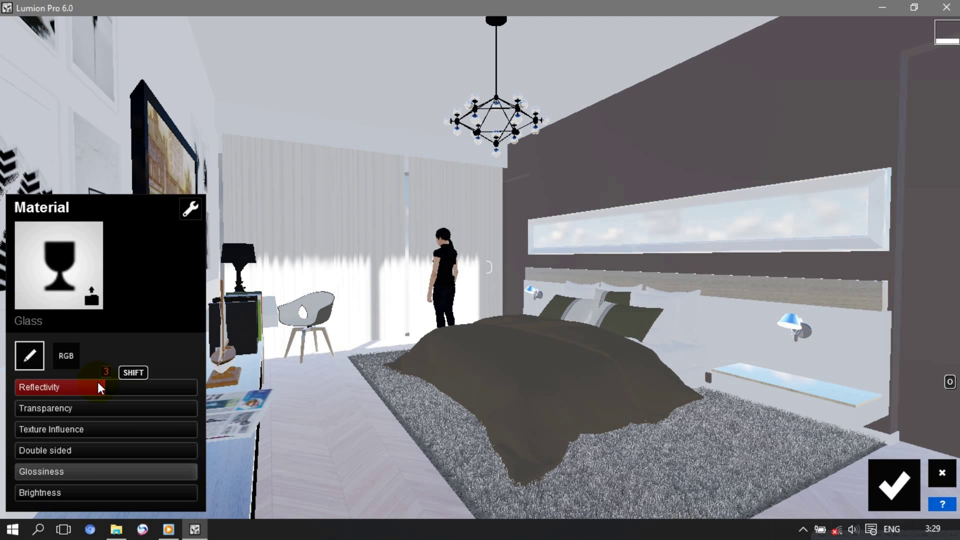
{"action": "key", "text": "Return"}
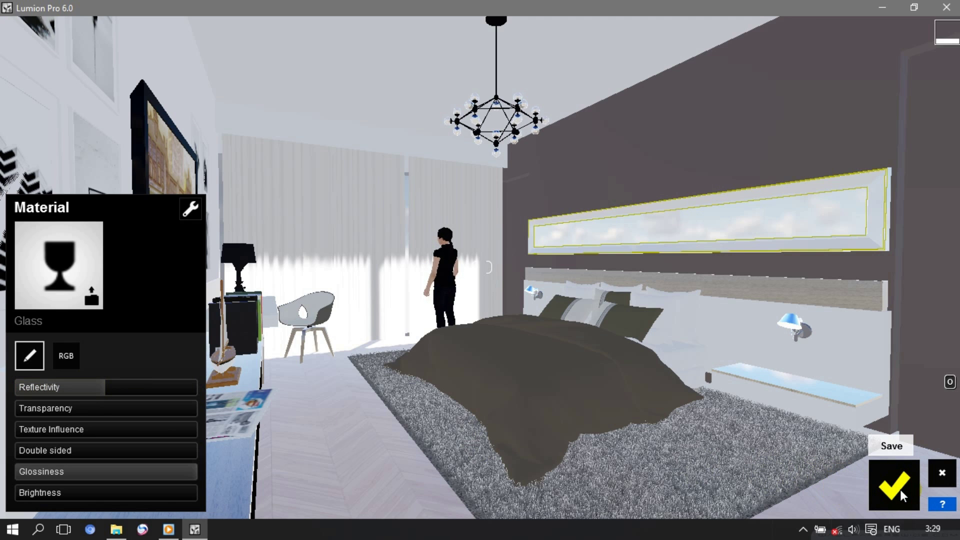
{"action": "left_click", "coordinate": [901, 489]}
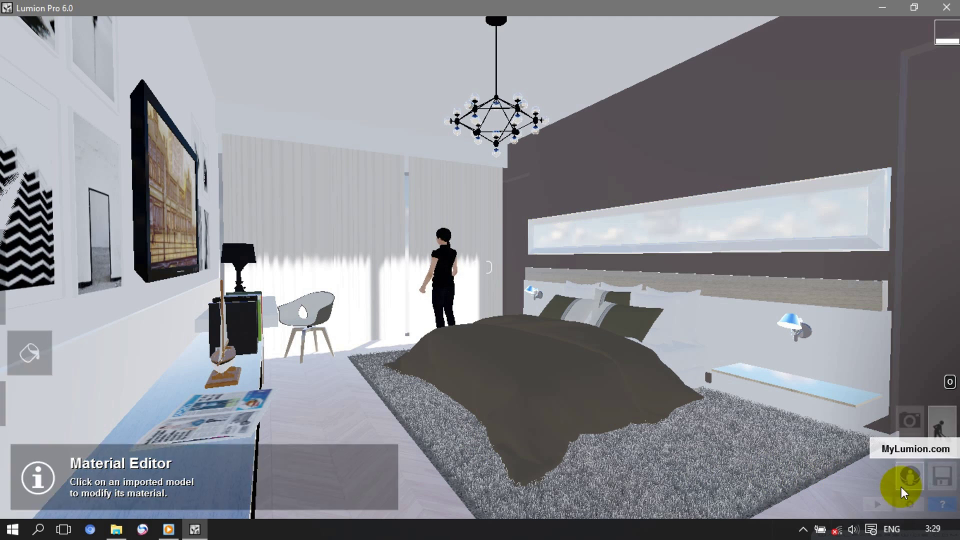
Add a Sun effect to photo 1 and lower its height to cast sunlight patches.
{"action": "left_click", "coordinate": [910, 421]}
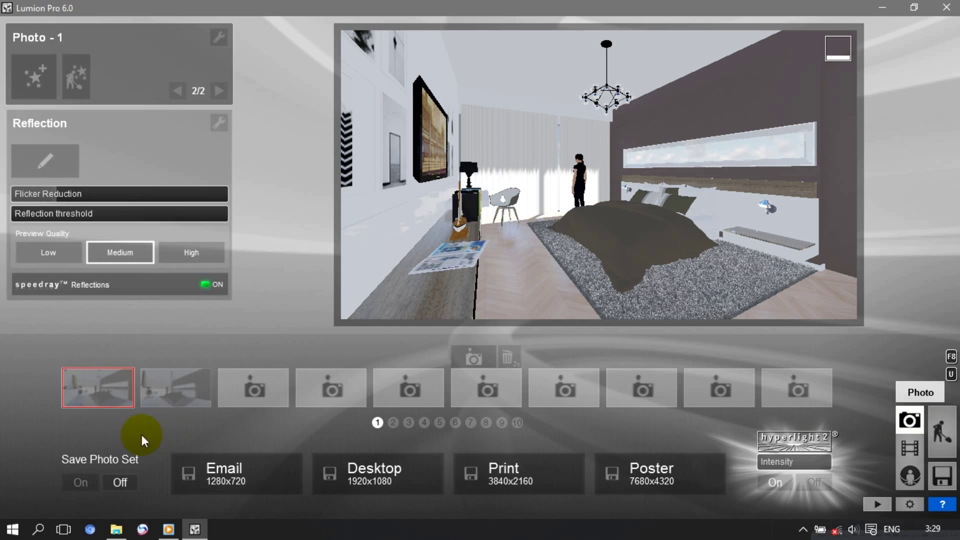
{"action": "left_click", "coordinate": [106, 391]}
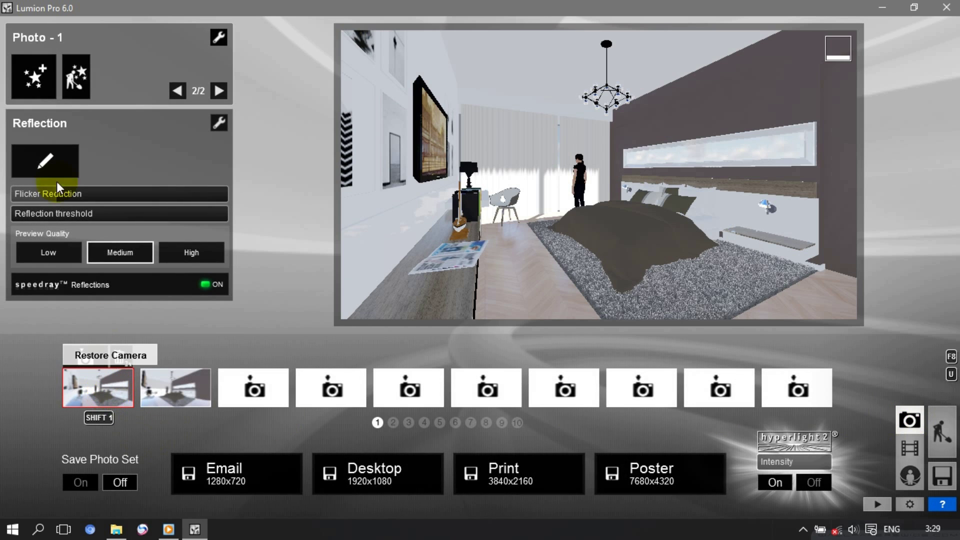
{"action": "left_click", "coordinate": [37, 78]}
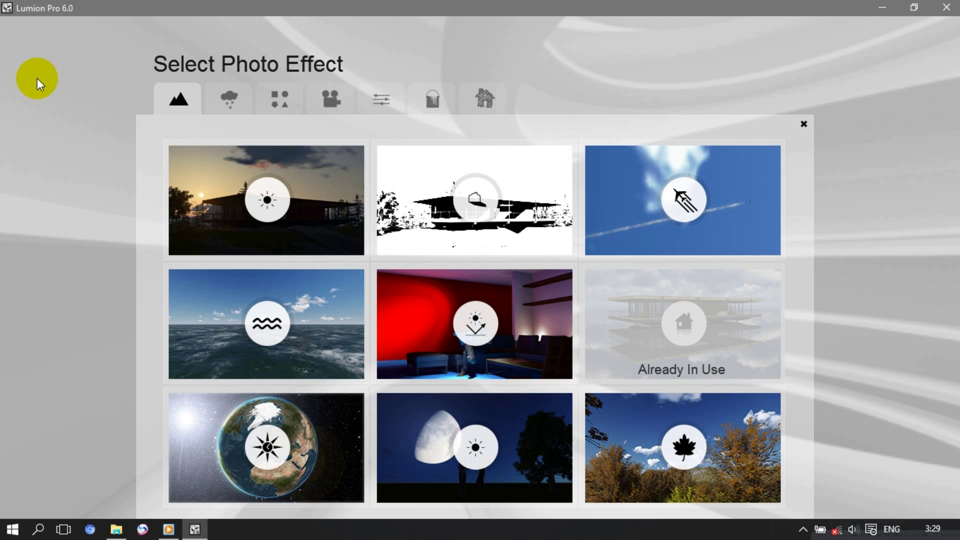
{"action": "left_click", "coordinate": [270, 200]}
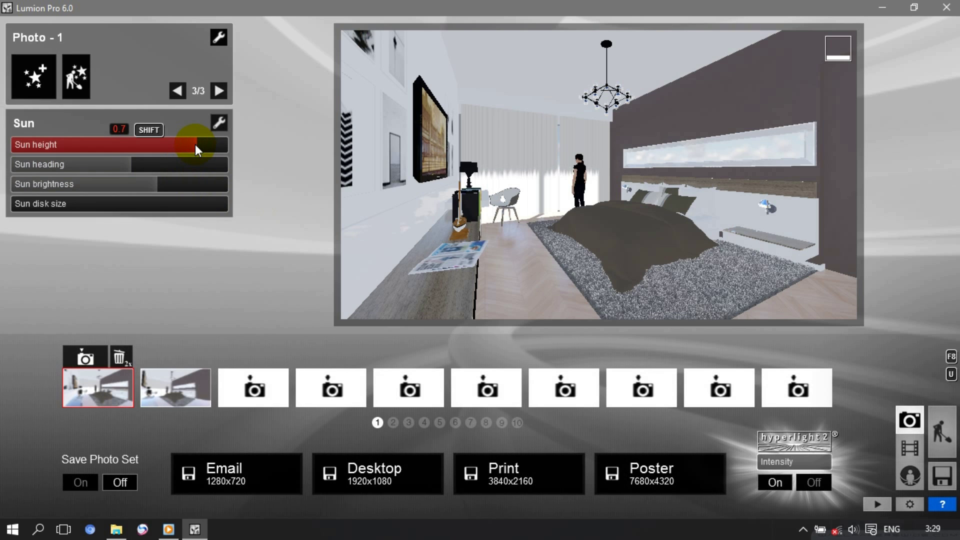
{"action": "left_click_drag", "start_coordinate": [195, 144], "coordinate": [121, 144]}
{"action": "left_click_drag", "start_coordinate": [195, 144], "coordinate": [190, 144]}
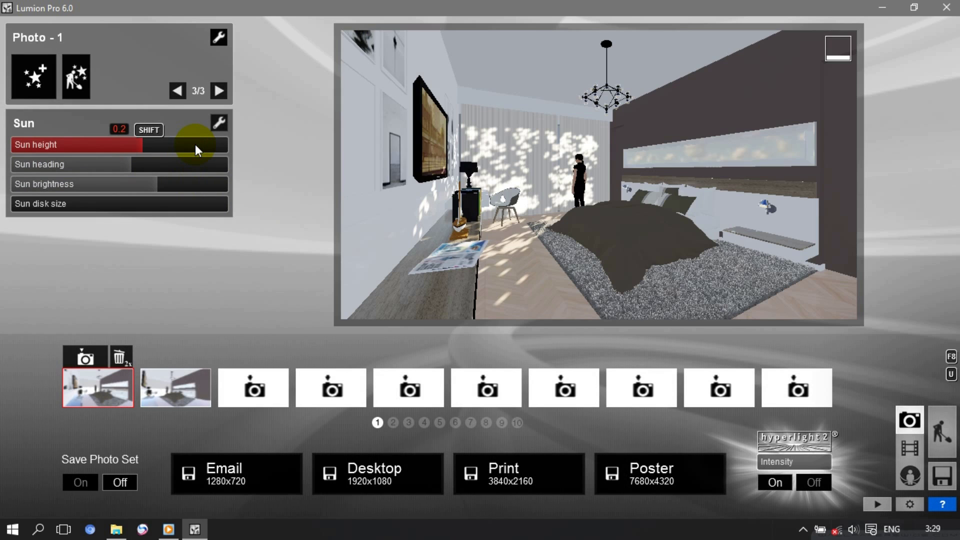
Rotate the sun heading to reposition the light patches and slightly raise sun brightness.
{"action": "left_click", "coordinate": [130, 161]}
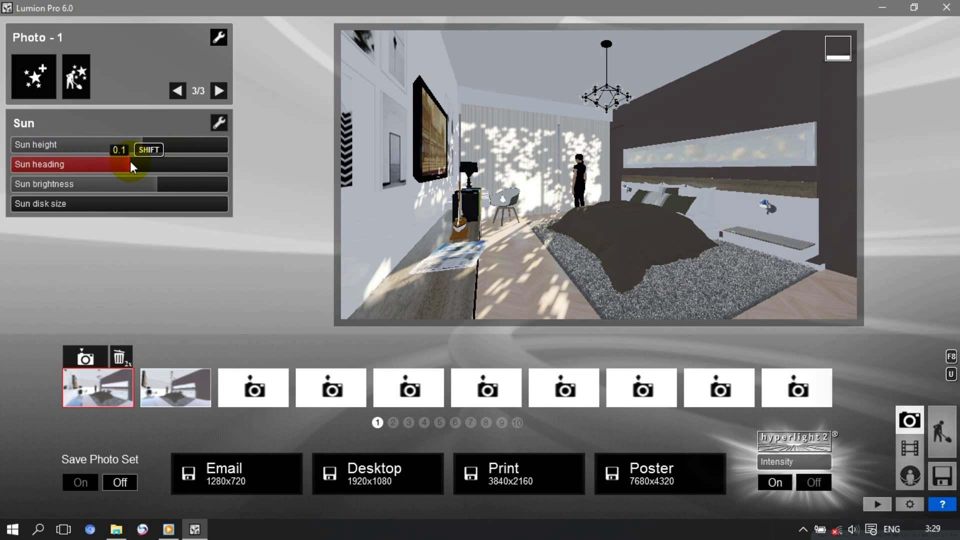
{"action": "left_click_drag", "start_coordinate": [130, 161], "coordinate": [130, 161], "text": "shift"}
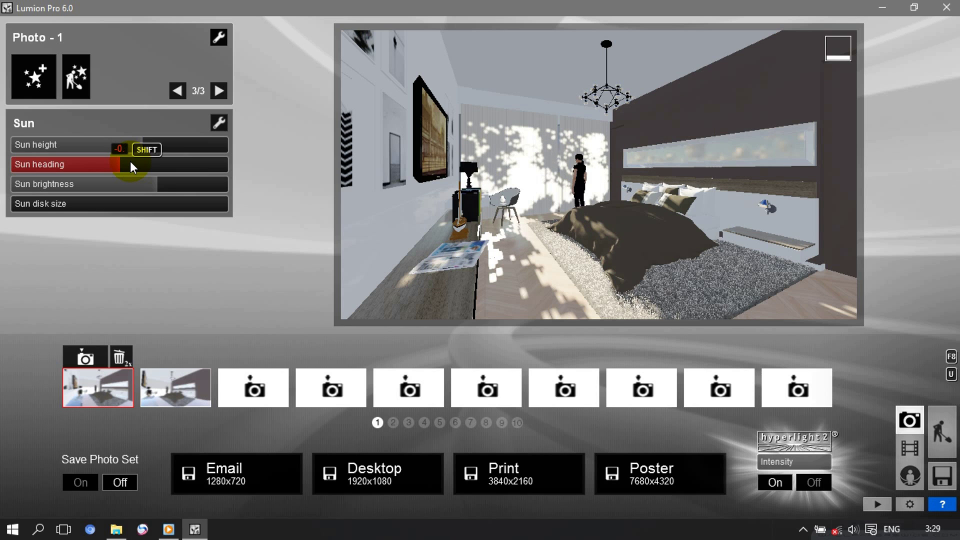
{"action": "left_click_drag", "start_coordinate": [130, 161], "coordinate": [130, 161], "text": "shift"}
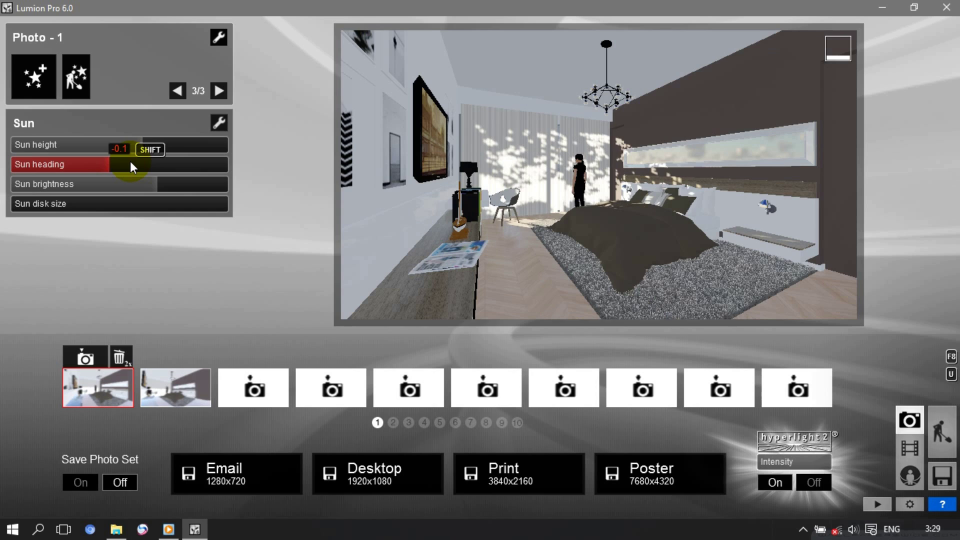
{"action": "left_click", "coordinate": [157, 183], "text": "shift"}
{"action": "left_click_drag", "start_coordinate": [157, 181], "coordinate": [157, 182], "text": "shift"}
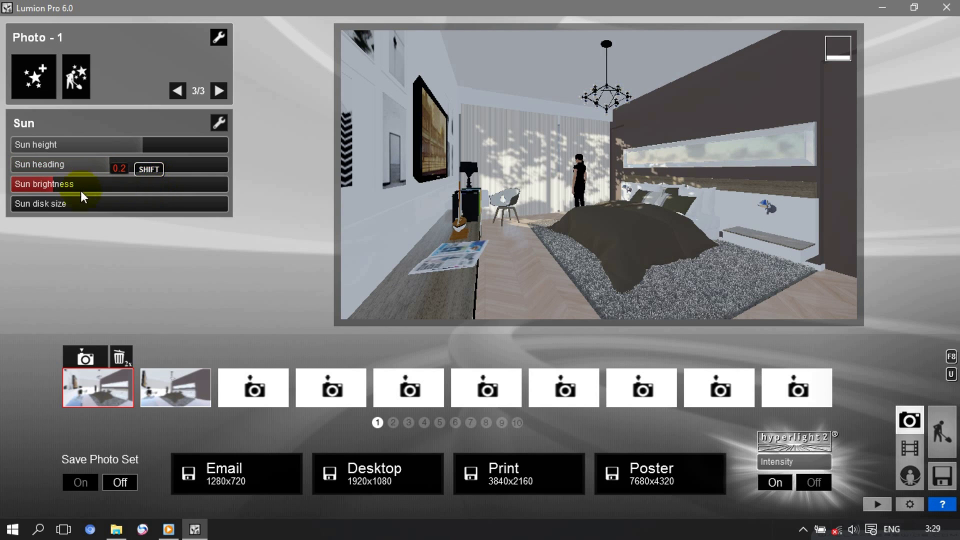
{"action": "left_click", "coordinate": [65, 187]}
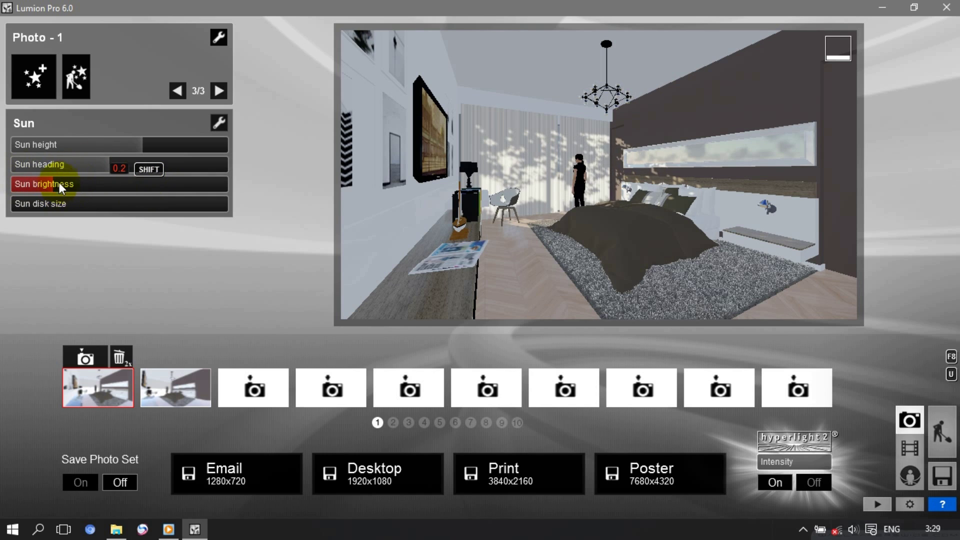
{"action": "left_click", "coordinate": [35, 80]}
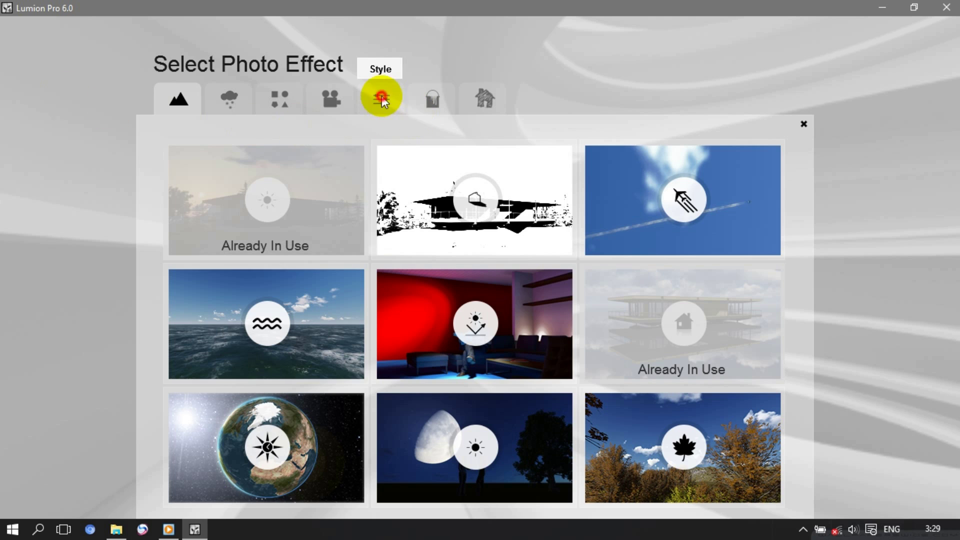
Add Color correction to photo 1 with saturation 1.5, blue shift 0.1 and brightness 0.53.
{"action": "left_click", "coordinate": [380, 100]}
{"action": "left_click", "coordinate": [671, 322]}
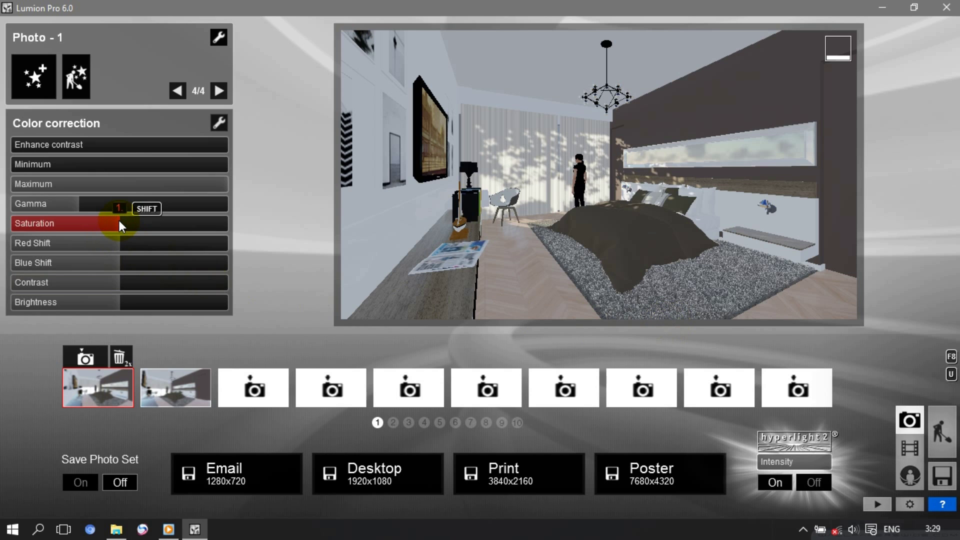
{"action": "left_click_drag", "start_coordinate": [119, 225], "coordinate": [120, 225]}
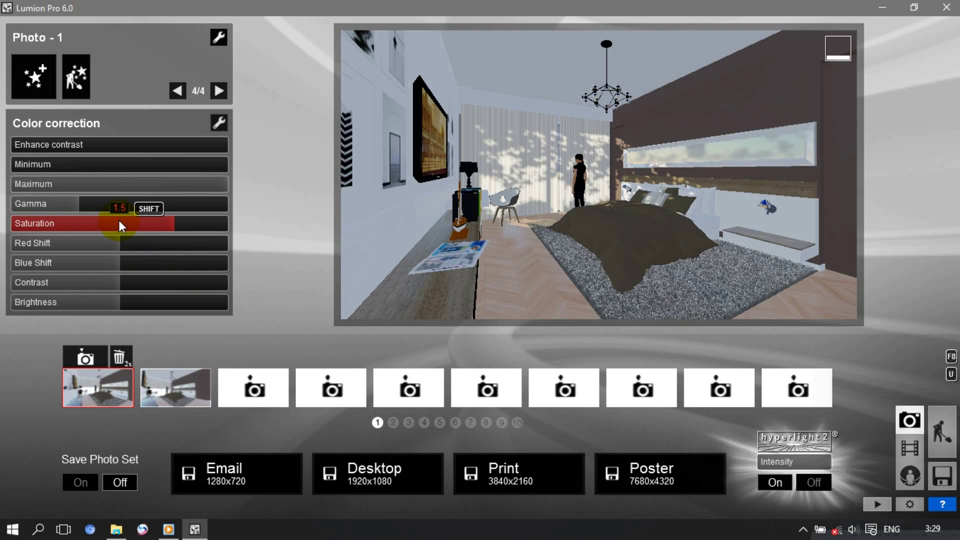
{"action": "left_click", "coordinate": [120, 263]}
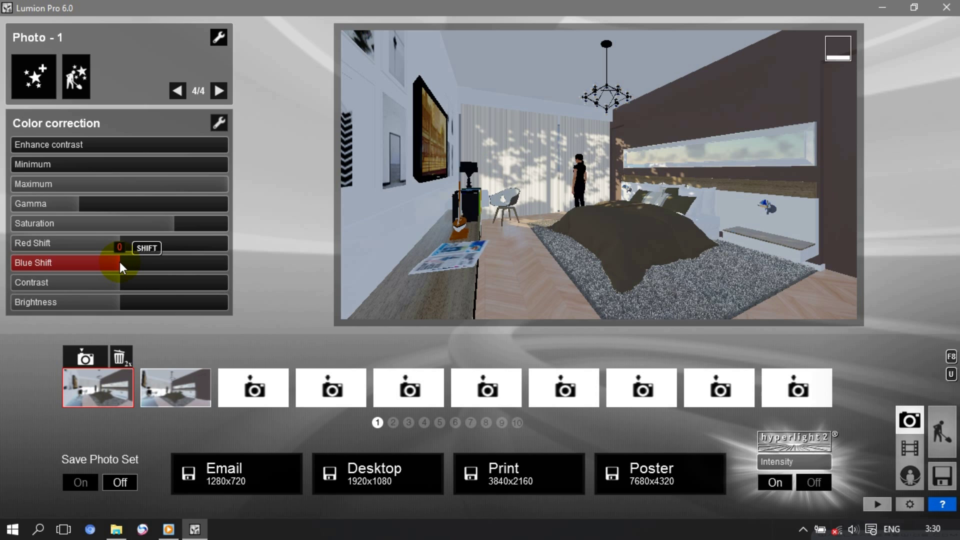
{"action": "left_click_drag", "start_coordinate": [119, 262], "coordinate": [130, 262], "text": "shift"}
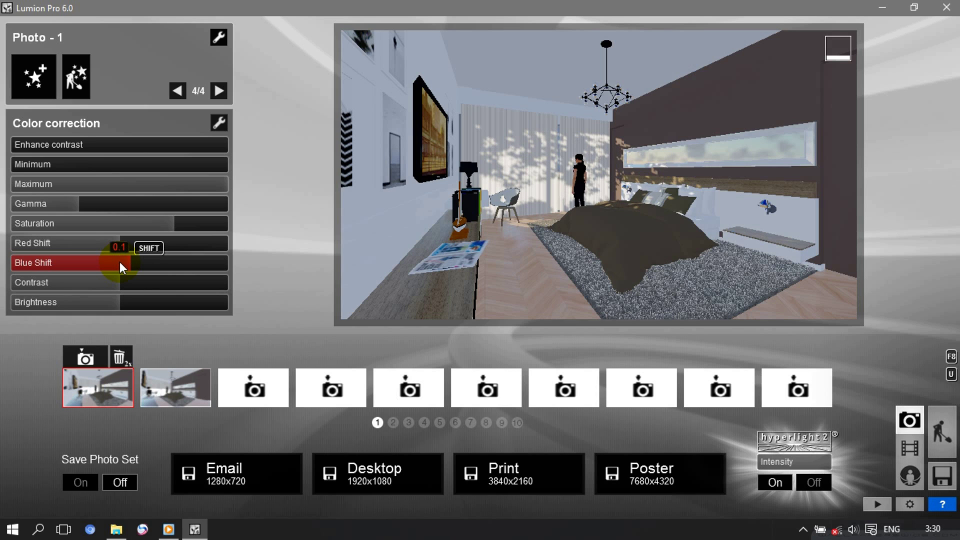
{"action": "left_click", "coordinate": [121, 301]}
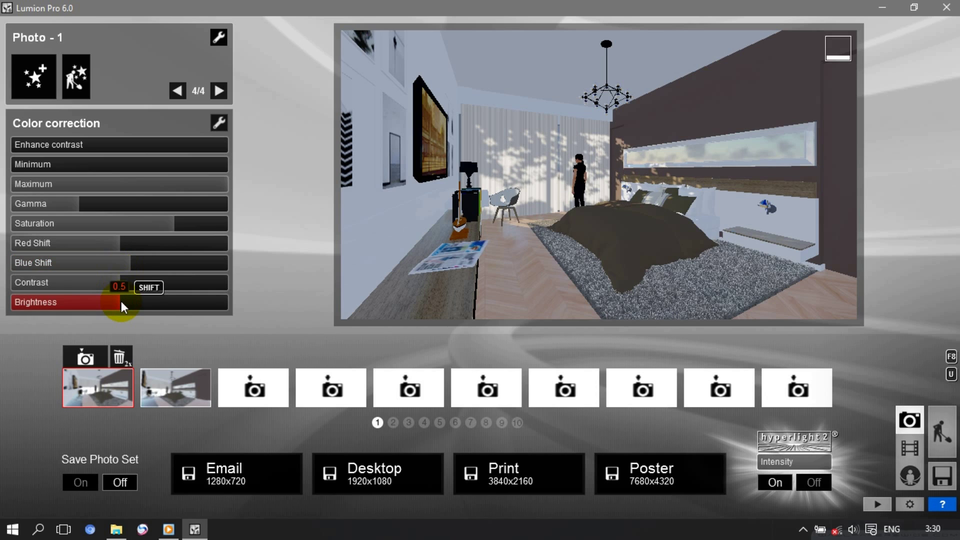
{"action": "left_click_drag", "start_coordinate": [121, 301], "coordinate": [122, 302], "text": "shift"}
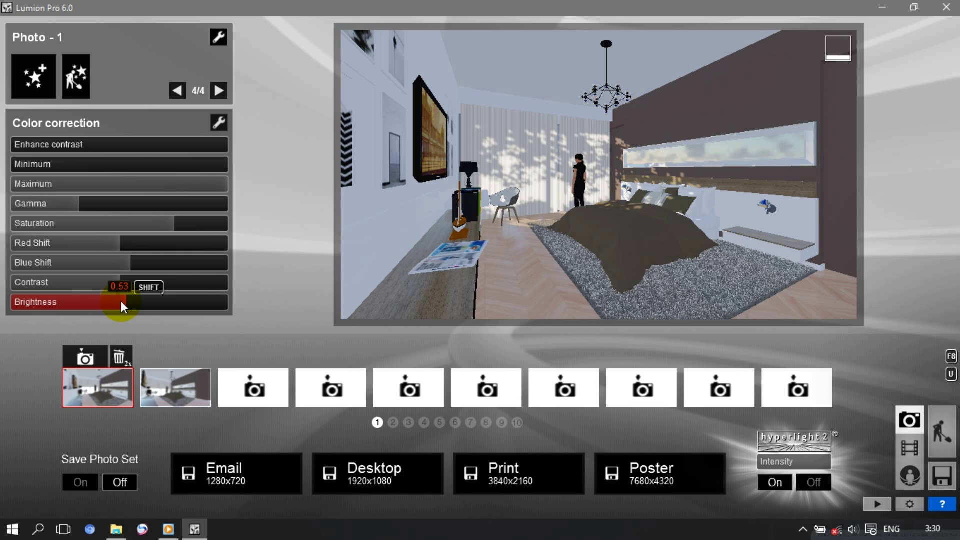
{"action": "left_click", "coordinate": [42, 73]}
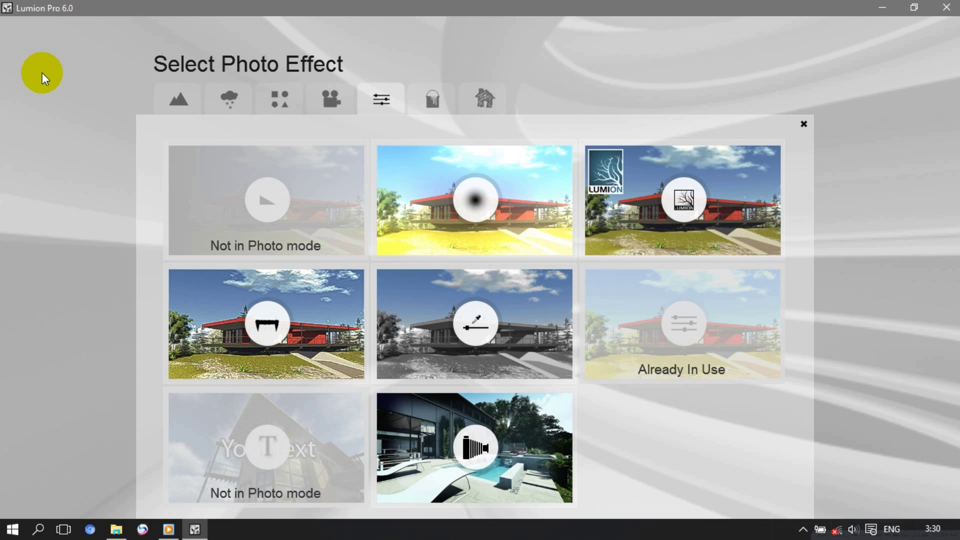
Add a Camera Exposure effect and raise its exposure from 0.5 to 0.65.
{"action": "left_click", "coordinate": [331, 98]}
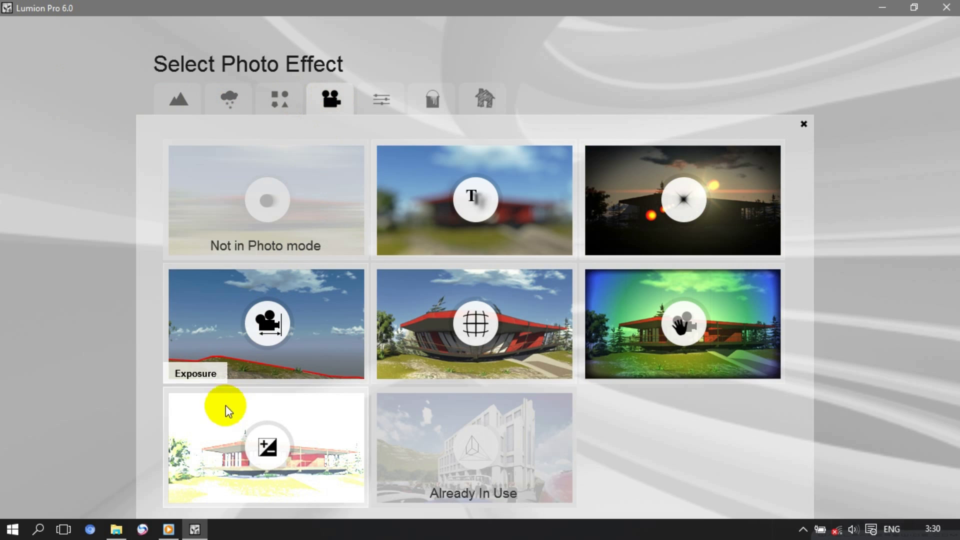
{"action": "left_click", "coordinate": [266, 443]}
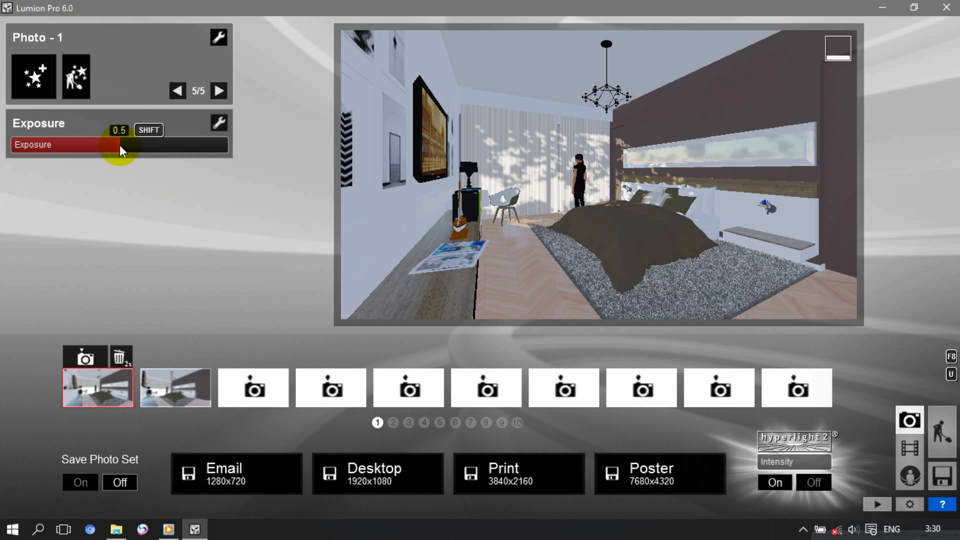
{"action": "left_click", "coordinate": [120, 146]}
{"action": "scroll", "coordinate": [119, 144], "scroll_direction": "up", "scroll_amount": 3}
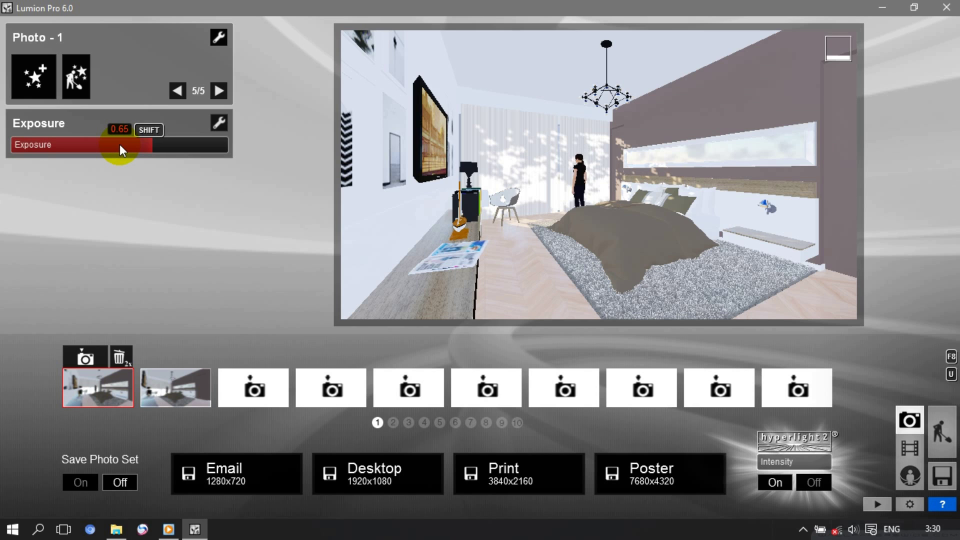
{"action": "left_click", "coordinate": [33, 78]}
Add a Shadow effect and shorten the sun shadow range to about 302m.
{"action": "left_click", "coordinate": [167, 97]}
{"action": "left_click", "coordinate": [475, 198]}
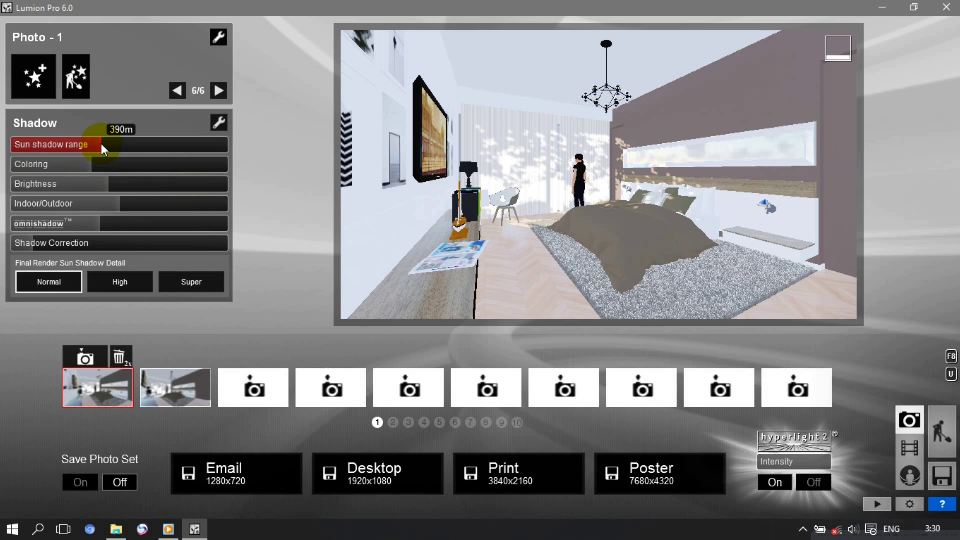
{"action": "left_click_drag", "start_coordinate": [99, 141], "coordinate": [91, 141]}
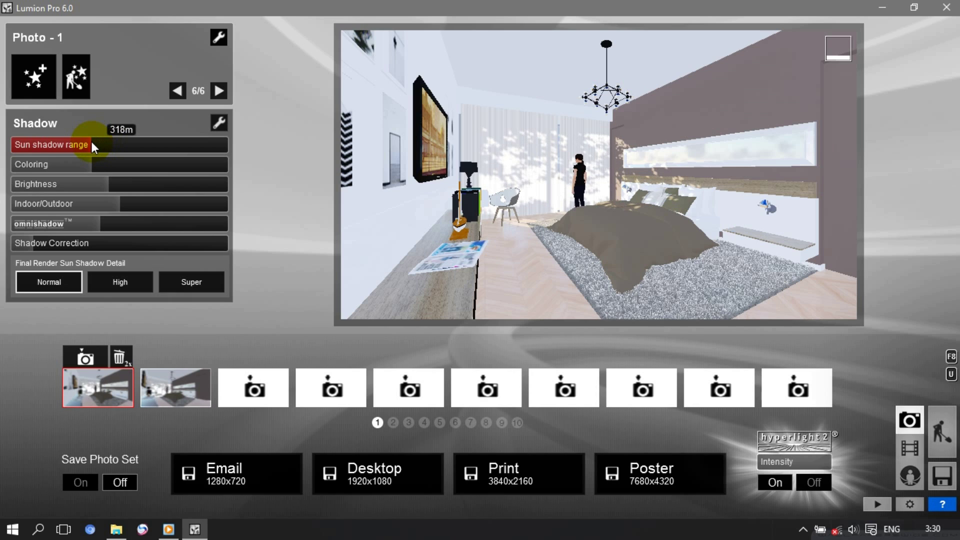
{"action": "left_click_drag", "start_coordinate": [90, 142], "coordinate": [89, 142]}
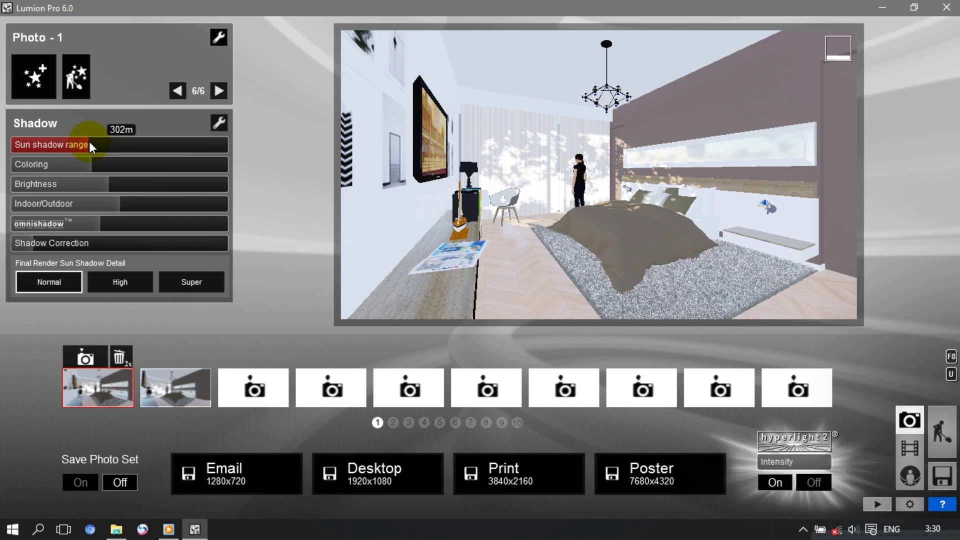
{"action": "left_click_drag", "start_coordinate": [89, 142], "coordinate": [89, 142]}
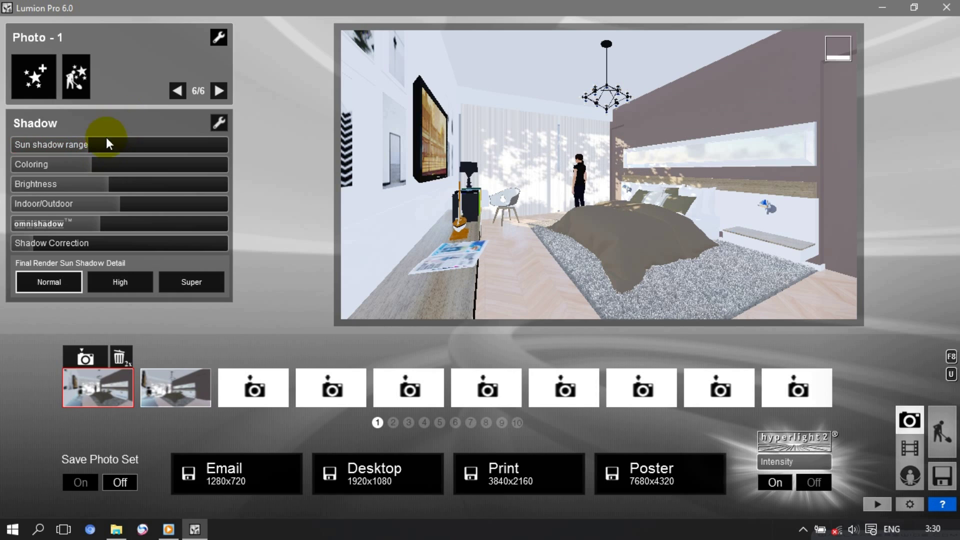
Set shadow coloring 0.2, brightness 0.1, indoor/outdoor 0.4 and omnishadow 1.
{"action": "left_click", "coordinate": [91, 164]}
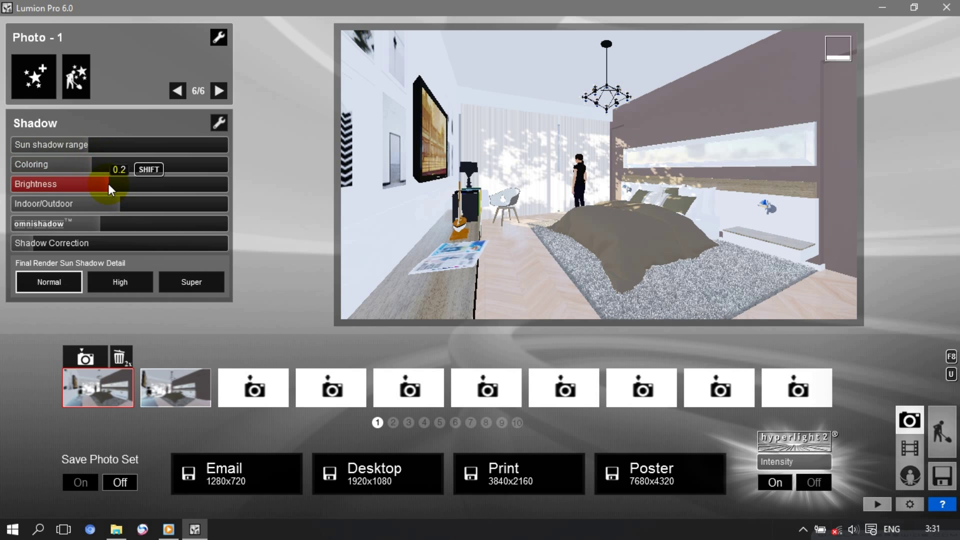
{"action": "left_click_drag", "start_coordinate": [108, 184], "coordinate": [110, 182]}
{"action": "left_click_drag", "start_coordinate": [110, 182], "coordinate": [110, 182]}
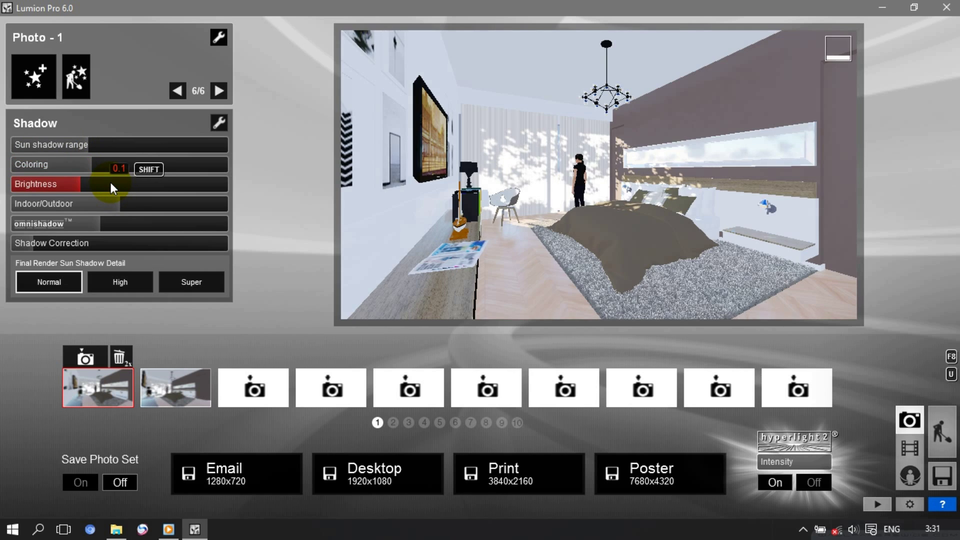
{"action": "left_click", "coordinate": [120, 205]}
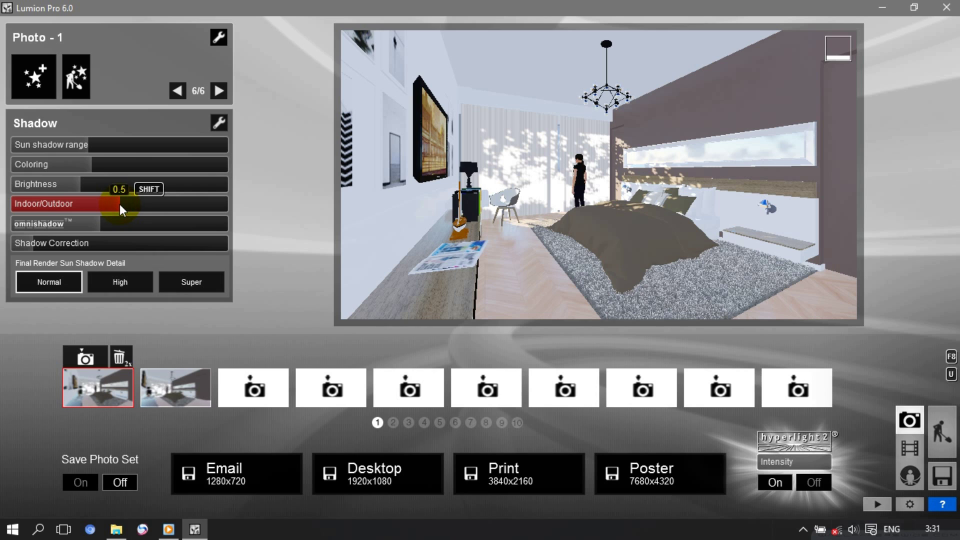
{"action": "left_click_drag", "start_coordinate": [119, 204], "coordinate": [99, 204]}
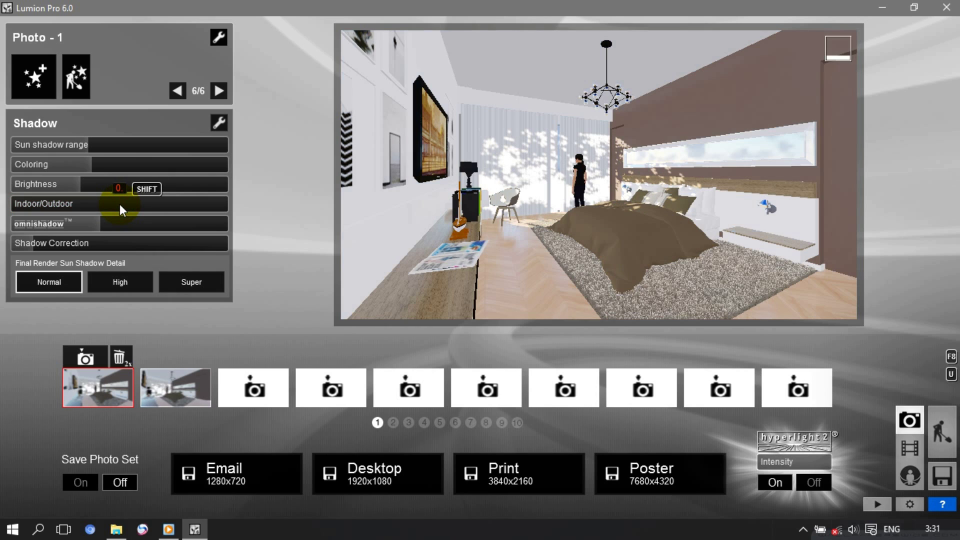
{"action": "left_click", "coordinate": [100, 220]}
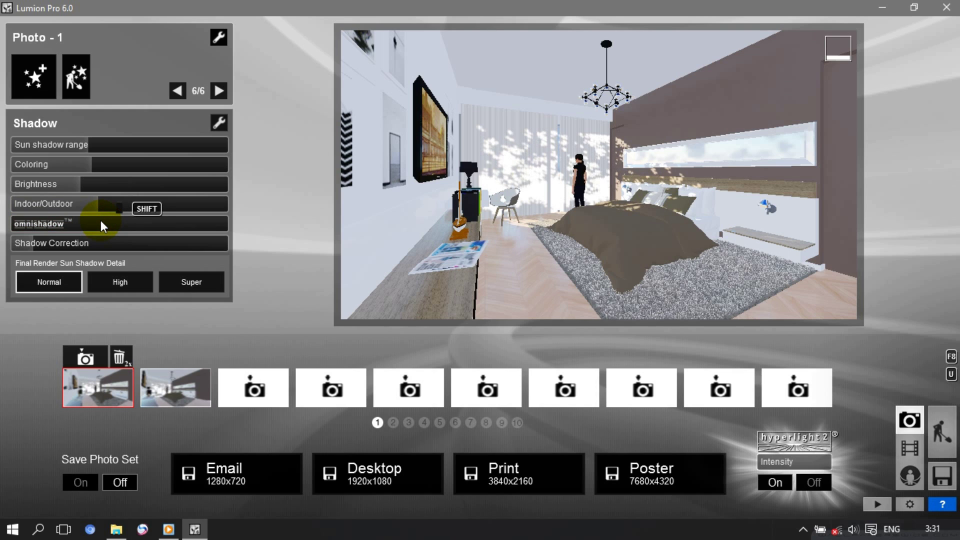
{"action": "left_click", "coordinate": [100, 223]}
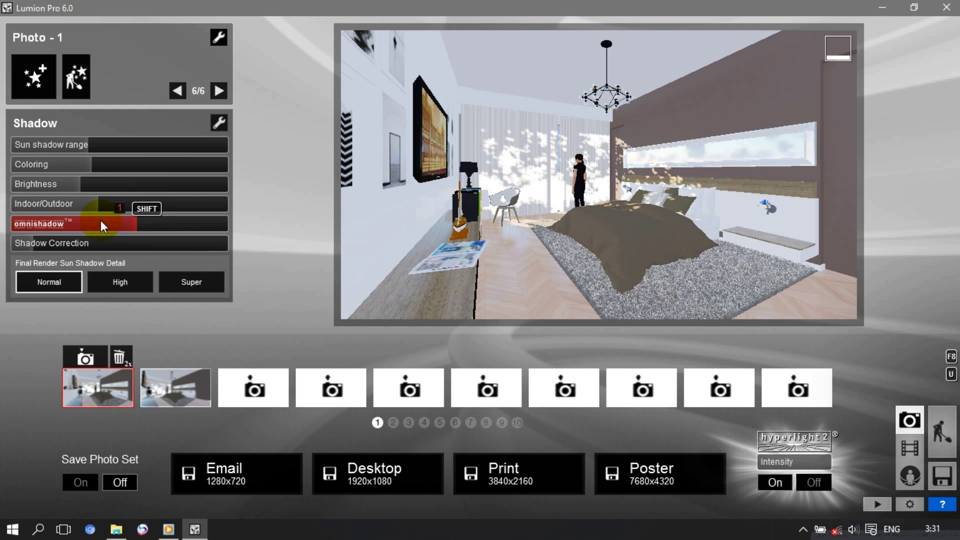
Set hyperlight intensity to 200 and render the photo at 1280x720, saving it as 2.
{"action": "left_click", "coordinate": [830, 461]}
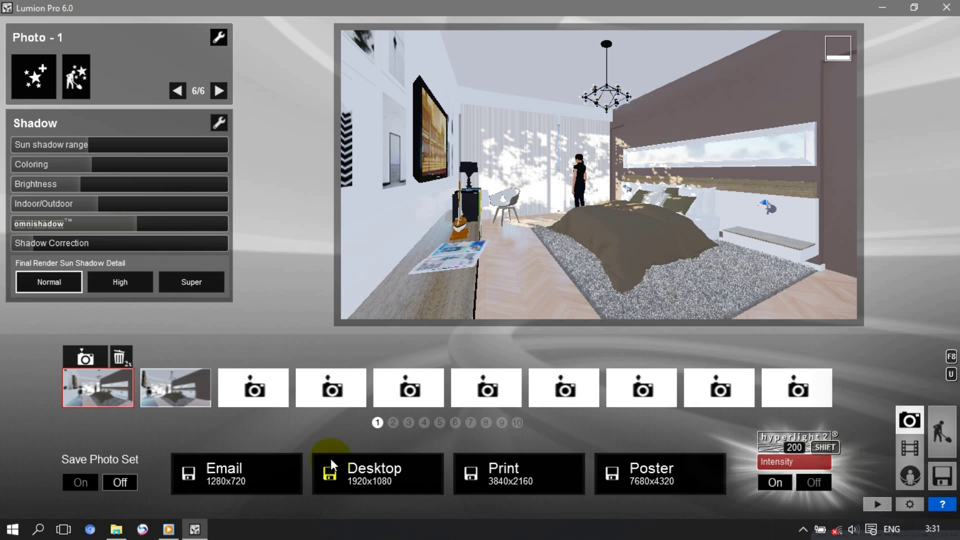
{"action": "left_click", "coordinate": [242, 467]}
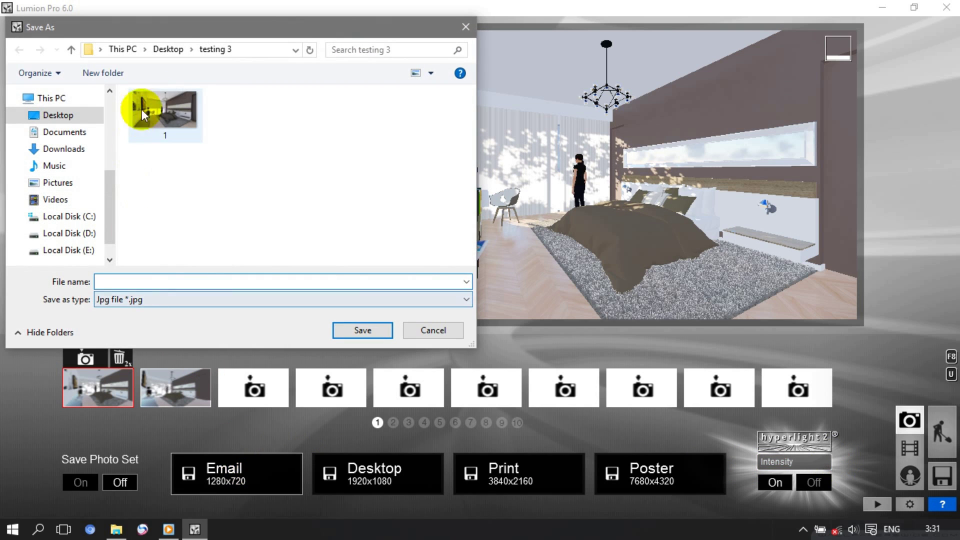
{"action": "type", "text": "2"}
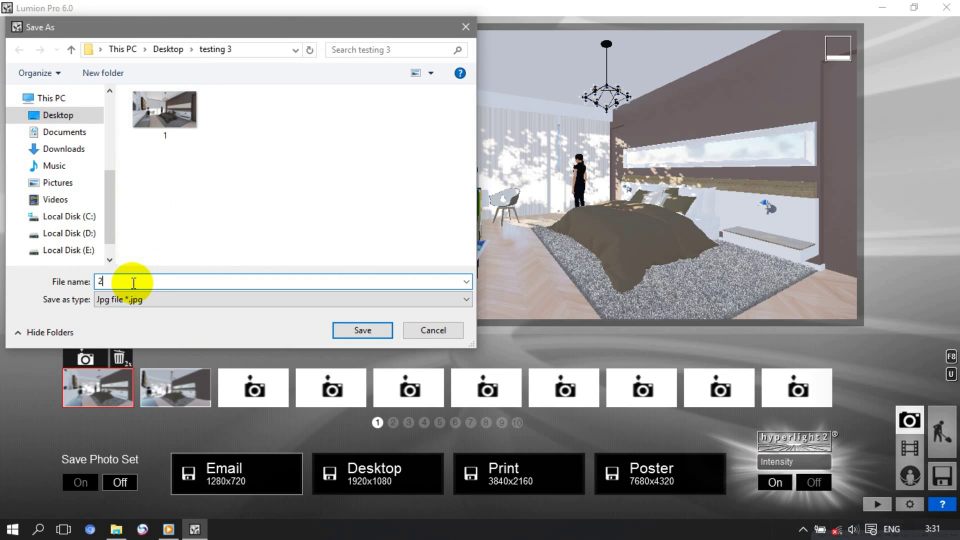
{"action": "left_click", "coordinate": [363, 331]}
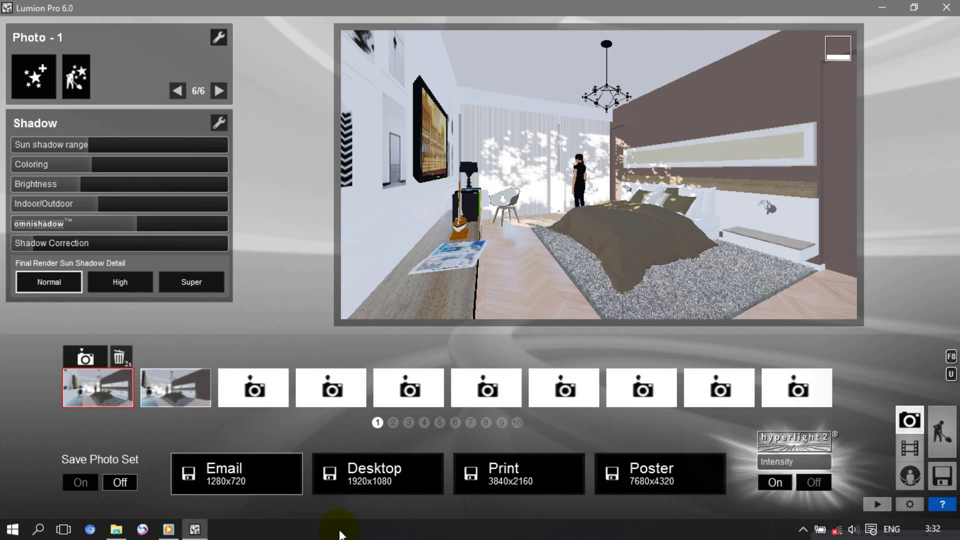
Open 2.jpg from testing 3 in Picasa, inspect the bed and TV wall, then close it.
{"action": "left_click", "coordinate": [116, 529]}
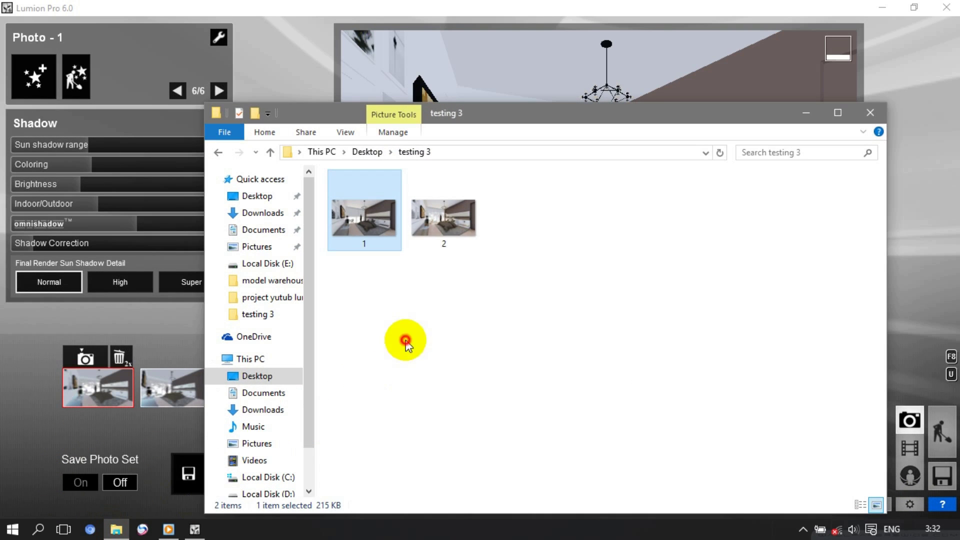
{"action": "left_click", "coordinate": [442, 226]}
{"action": "double_click", "coordinate": [442, 226]}
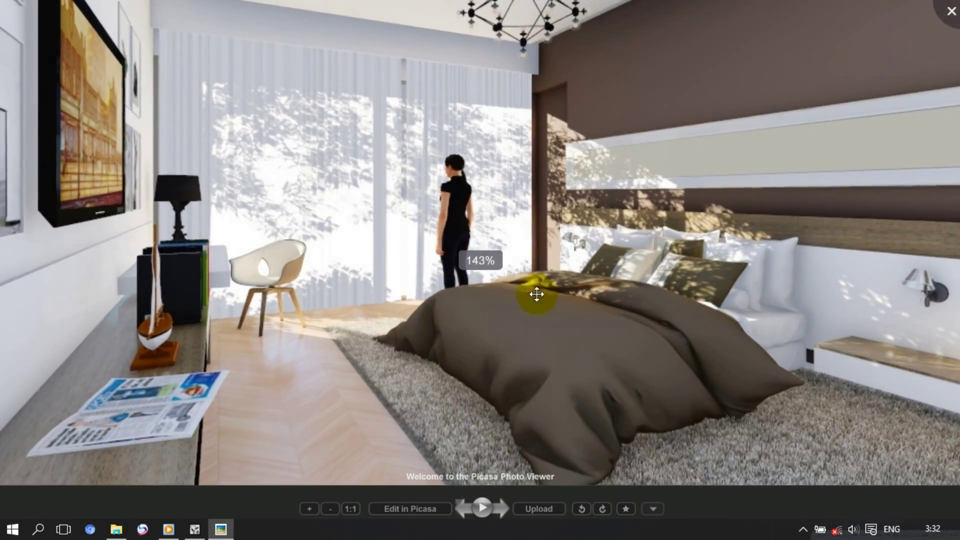
{"action": "left_click_drag", "start_coordinate": [486, 301], "coordinate": [365, 334]}
{"action": "scroll", "coordinate": [365, 334], "scroll_direction": "down", "scroll_amount": 3}
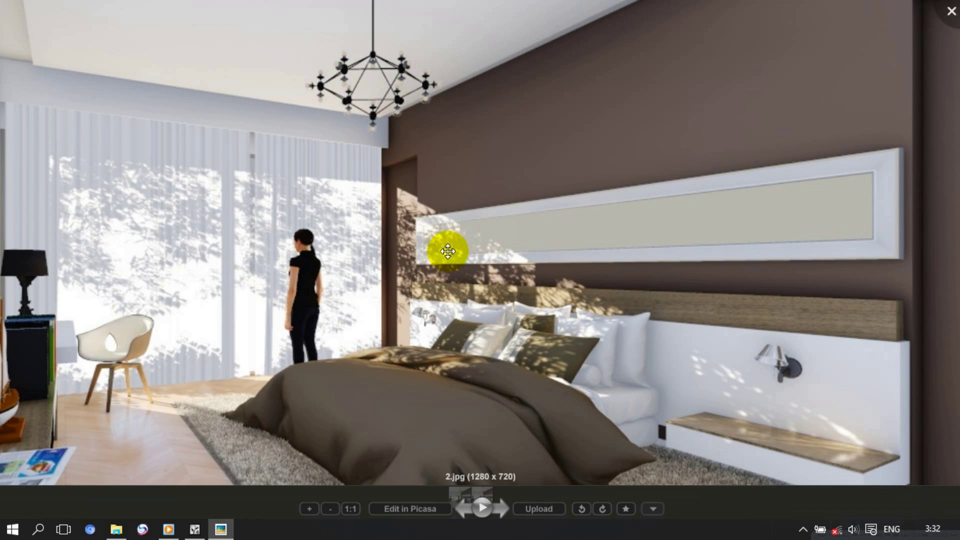
{"action": "left_click_drag", "start_coordinate": [205, 270], "coordinate": [465, 270]}
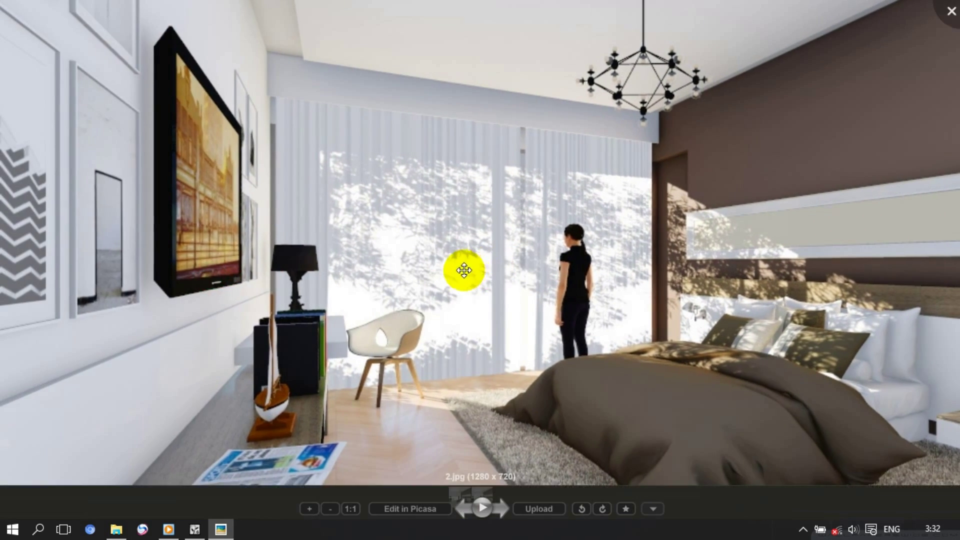
{"action": "scroll", "coordinate": [465, 270], "scroll_direction": "down", "scroll_amount": 2}
{"action": "scroll", "coordinate": [350, 246], "scroll_direction": "down", "scroll_amount": 2}
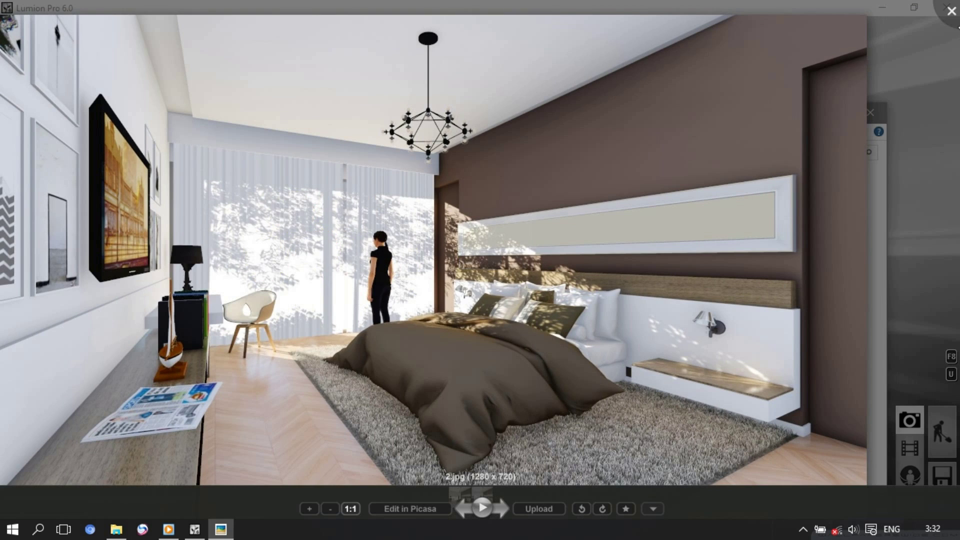
{"action": "left_click", "coordinate": [951, 11]}
{"action": "left_click", "coordinate": [821, 112]}
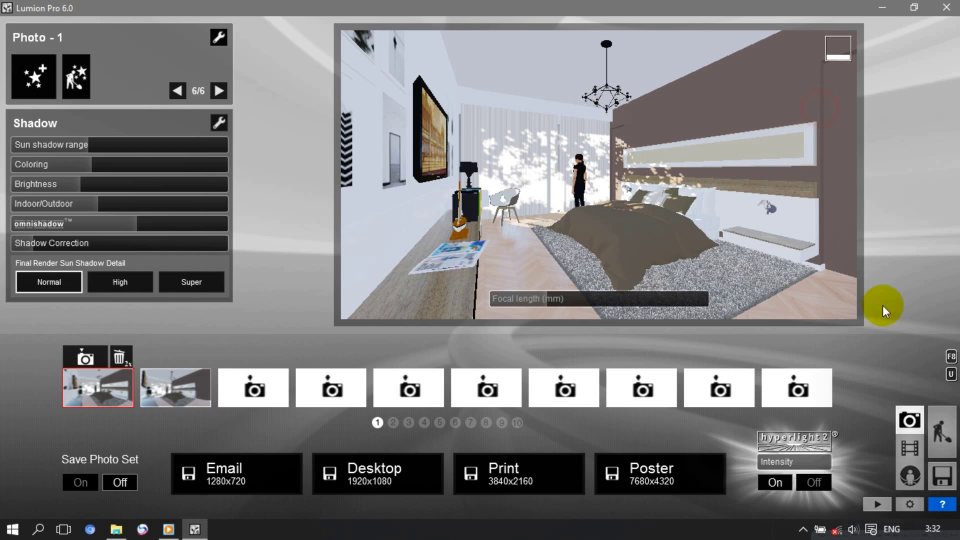
Lower the long mirror's glass reflectivity to 1 in Build mode and return to Photo mode.
{"action": "left_click", "coordinate": [941, 422]}
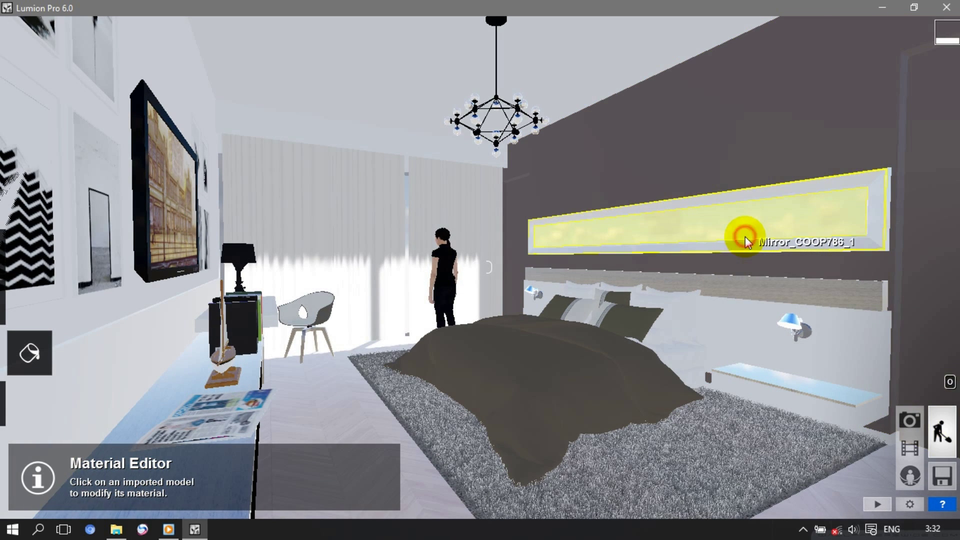
{"action": "left_click", "coordinate": [745, 236]}
{"action": "left_click", "coordinate": [104, 385]}
{"action": "left_click_drag", "start_coordinate": [104, 385], "coordinate": [104, 385]}
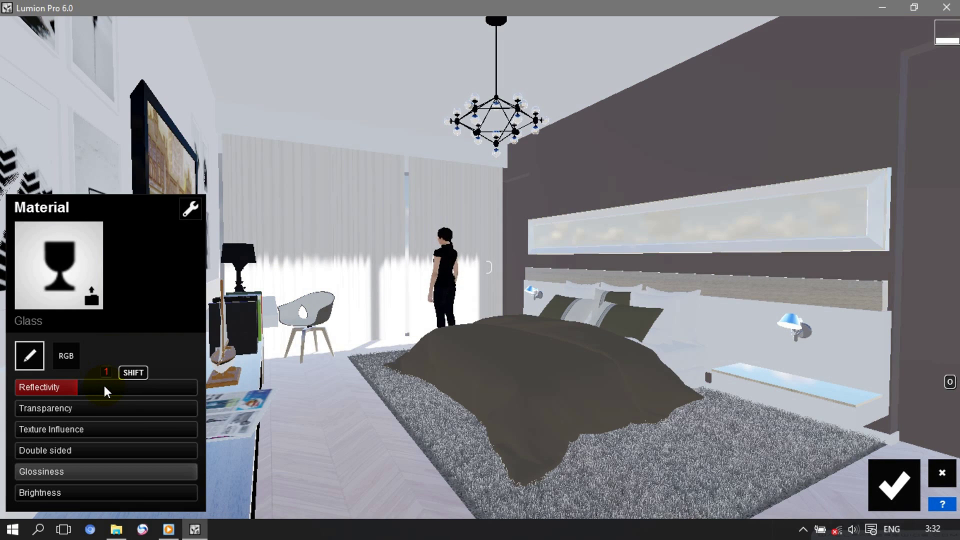
{"action": "left_click", "coordinate": [898, 488]}
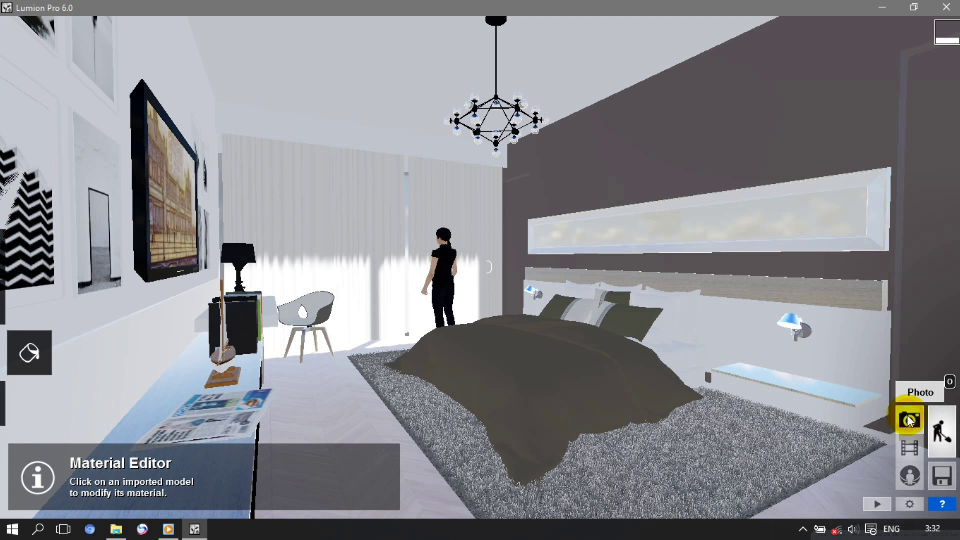
{"action": "left_click", "coordinate": [907, 420]}
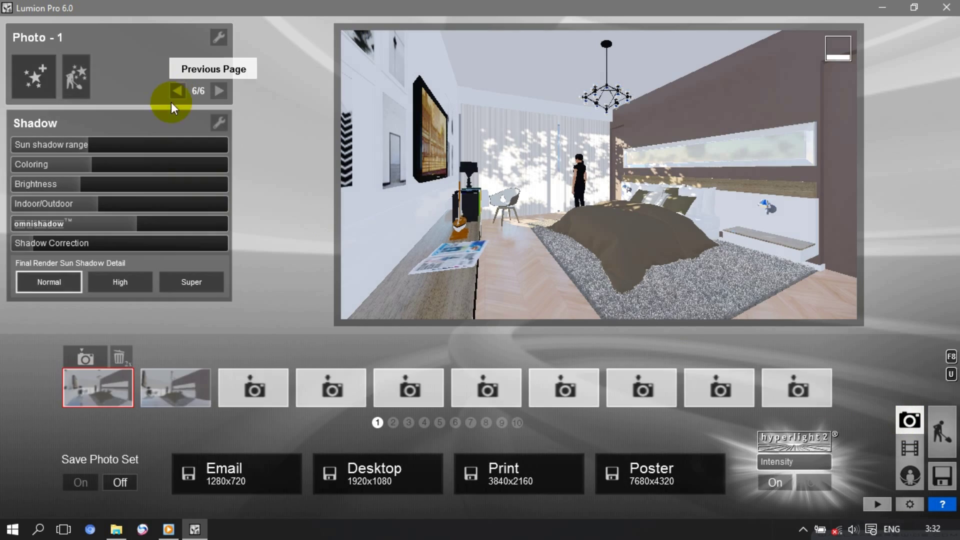
{"action": "left_click", "coordinate": [175, 92]}
Go back to photo 1's Reflection effect and add a plane on the back wall mirror.
{"action": "left_click", "coordinate": [175, 92]}
{"action": "left_click", "coordinate": [174, 91]}
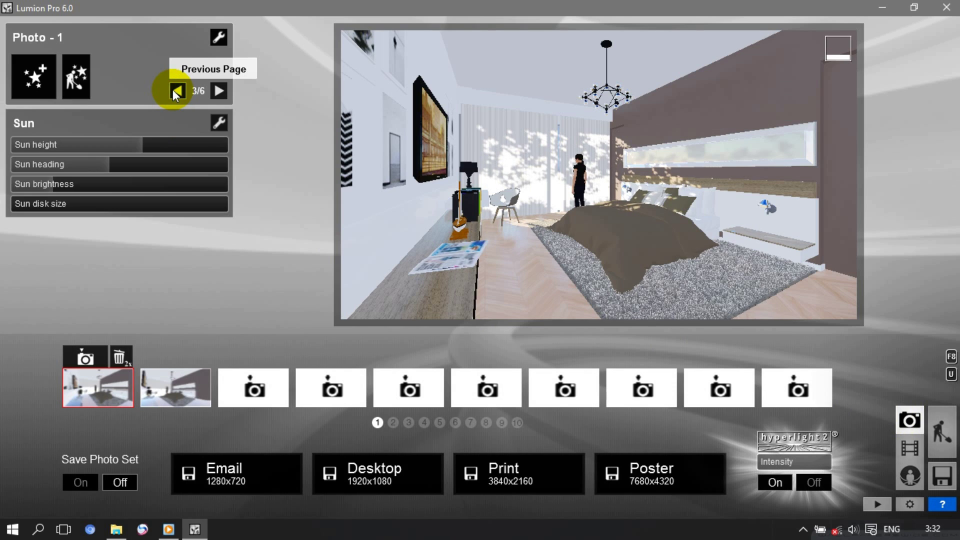
{"action": "left_click", "coordinate": [174, 91]}
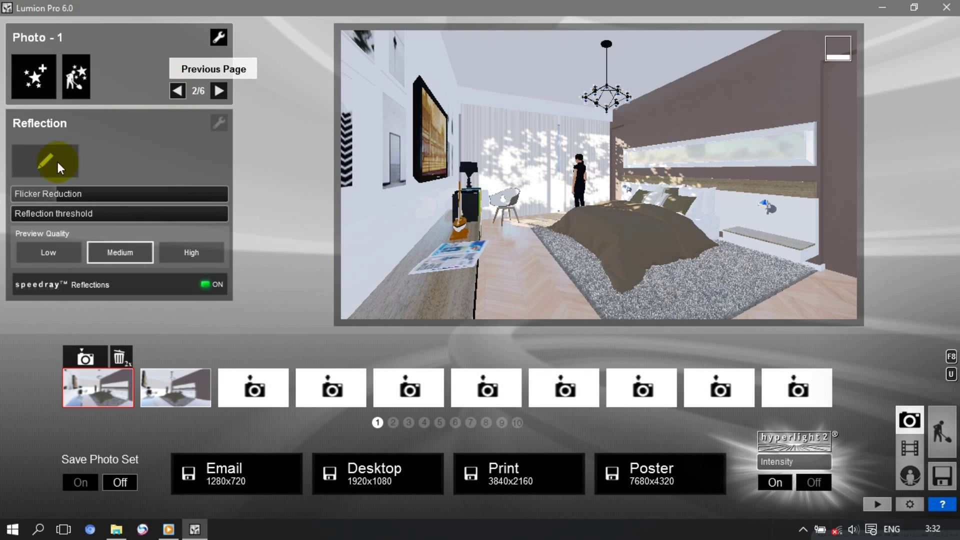
{"action": "left_click", "coordinate": [43, 167]}
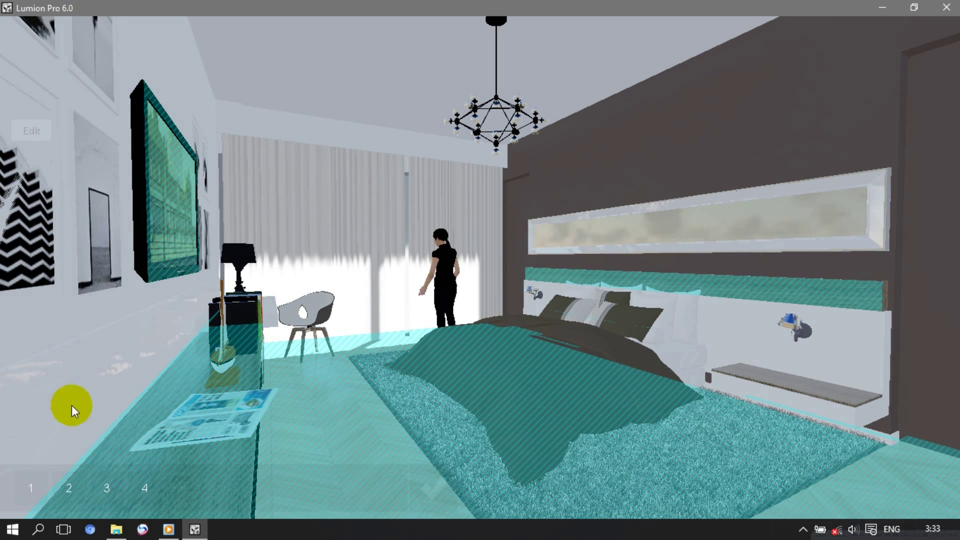
{"action": "mouse_move", "coordinate": [179, 488]}
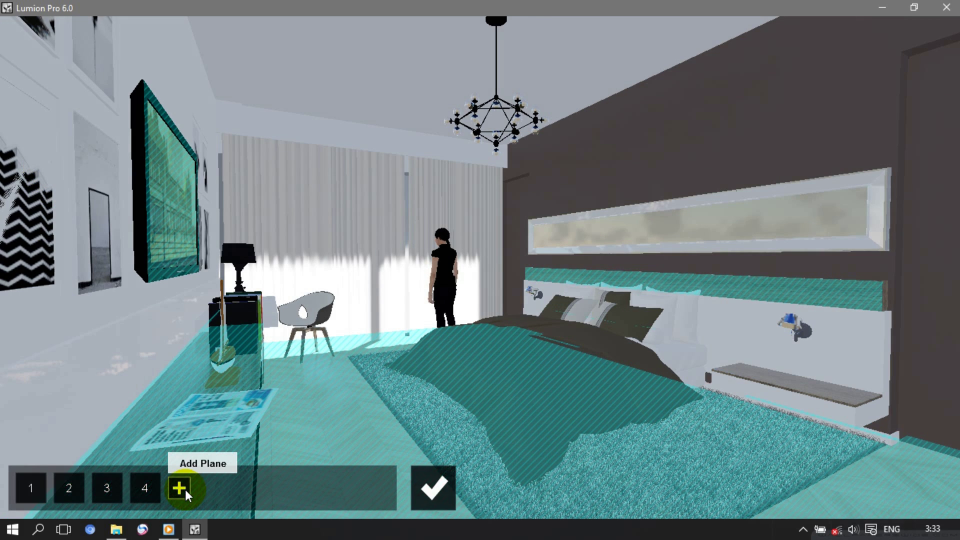
{"action": "left_click", "coordinate": [180, 488]}
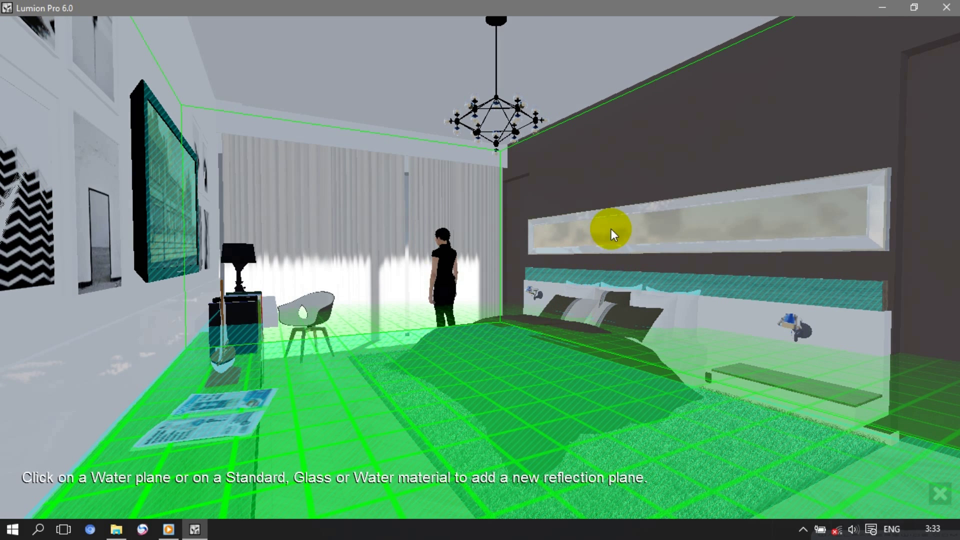
{"action": "left_click", "coordinate": [611, 229]}
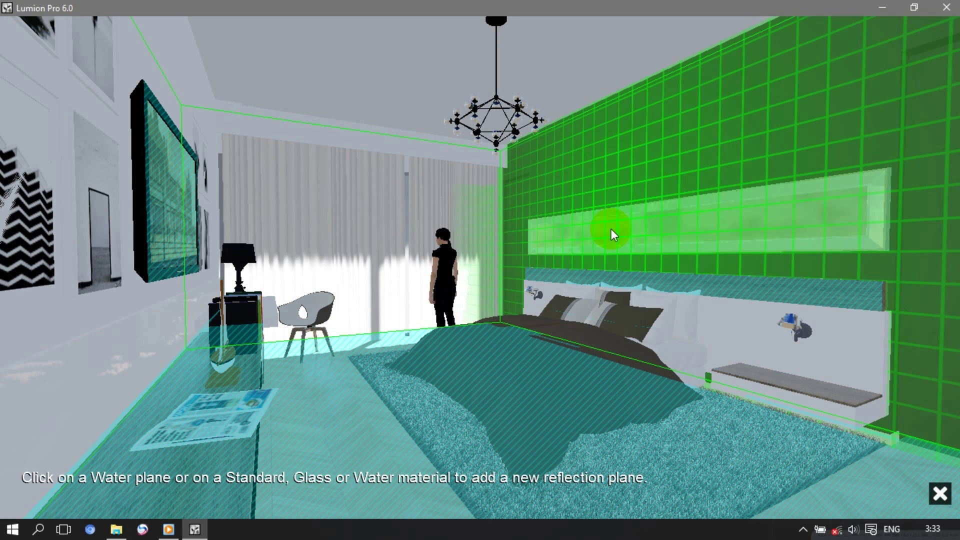
{"action": "left_click", "coordinate": [611, 229]}
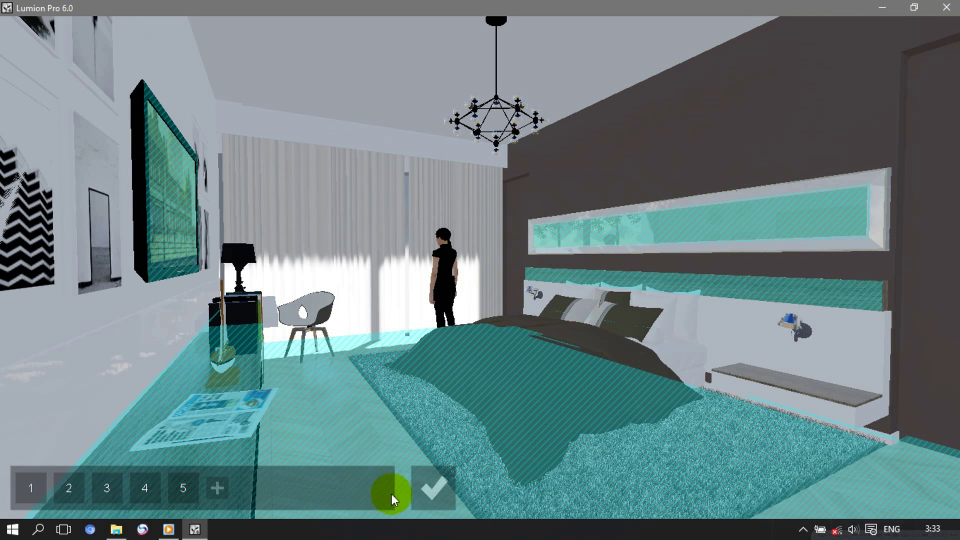
{"action": "left_click", "coordinate": [433, 488]}
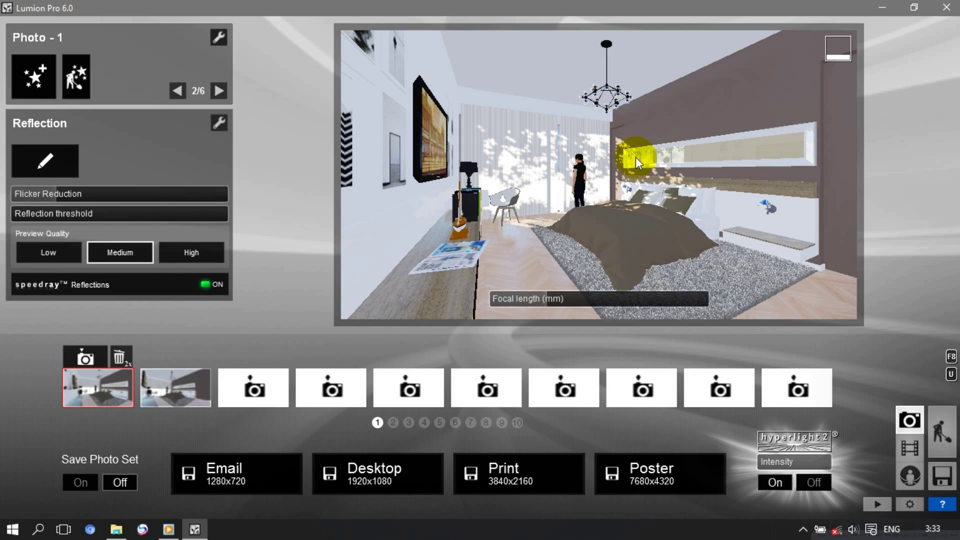
Set the mirror glass reflectivity to 0.1 and preview it in Photo mode.
{"action": "left_click", "coordinate": [938, 438]}
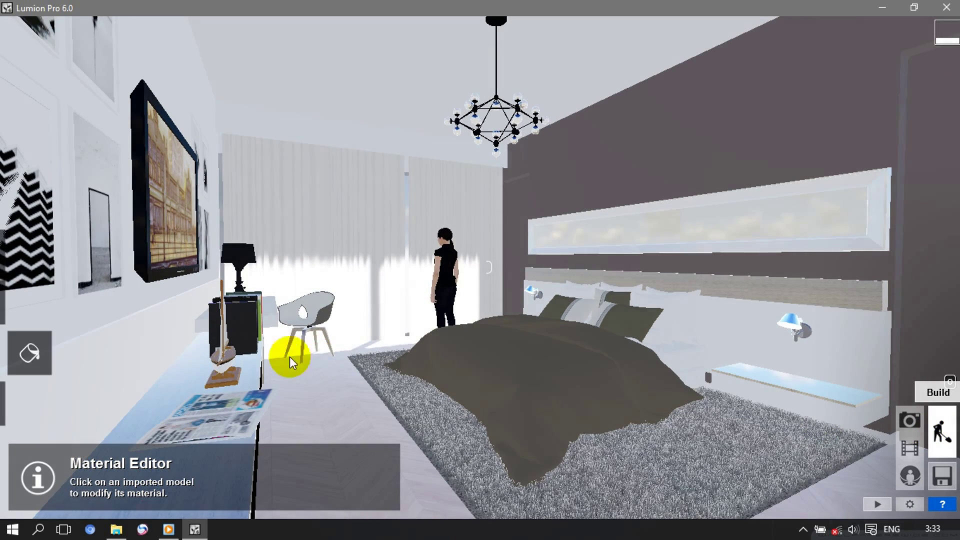
{"action": "left_click", "coordinate": [631, 232]}
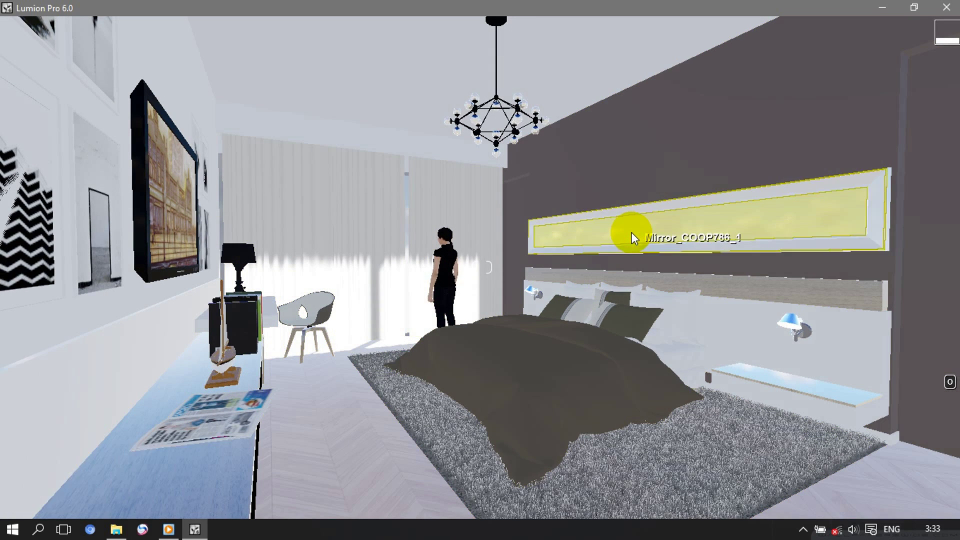
{"action": "left_click", "coordinate": [77, 386]}
{"action": "key", "text": "shift"}
{"action": "type", "text": "0."}
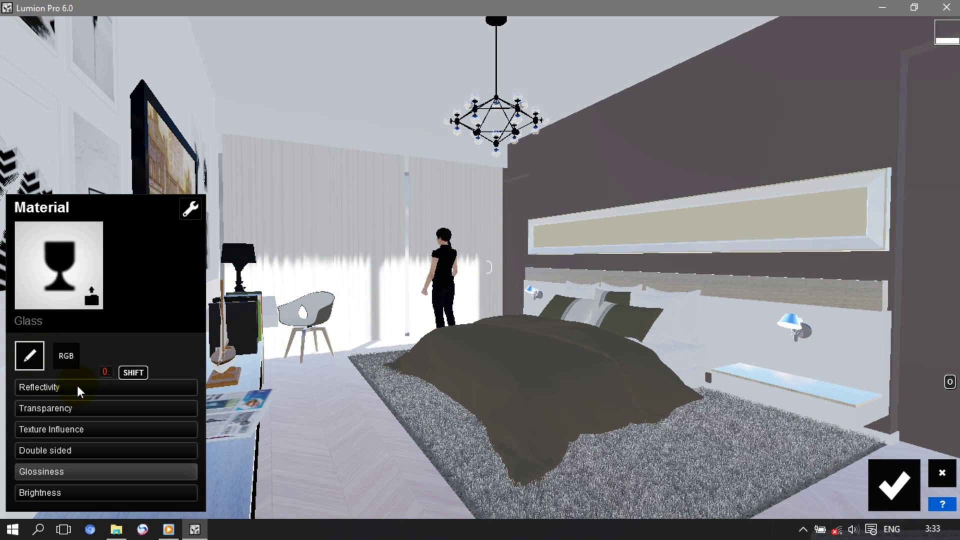
{"action": "type", "text": "1"}
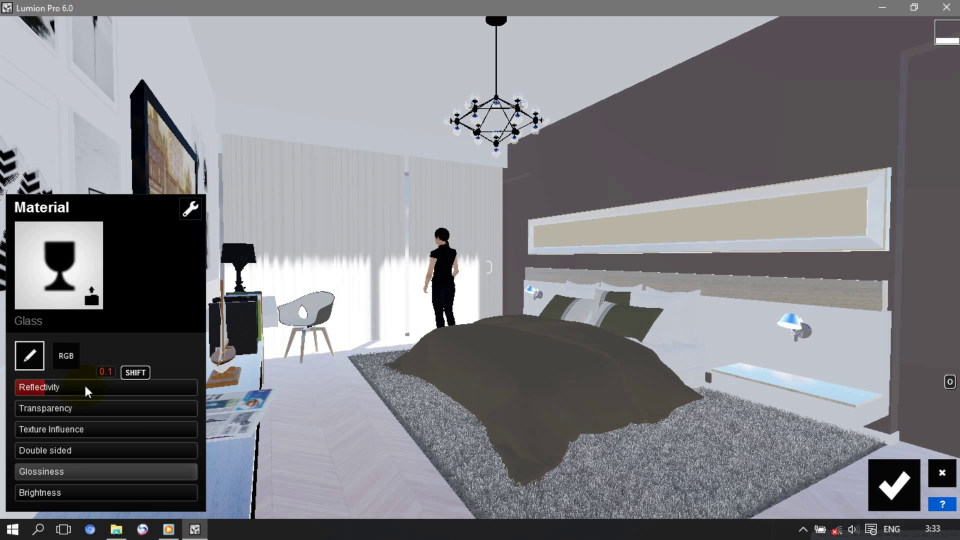
{"action": "left_click", "coordinate": [862, 484]}
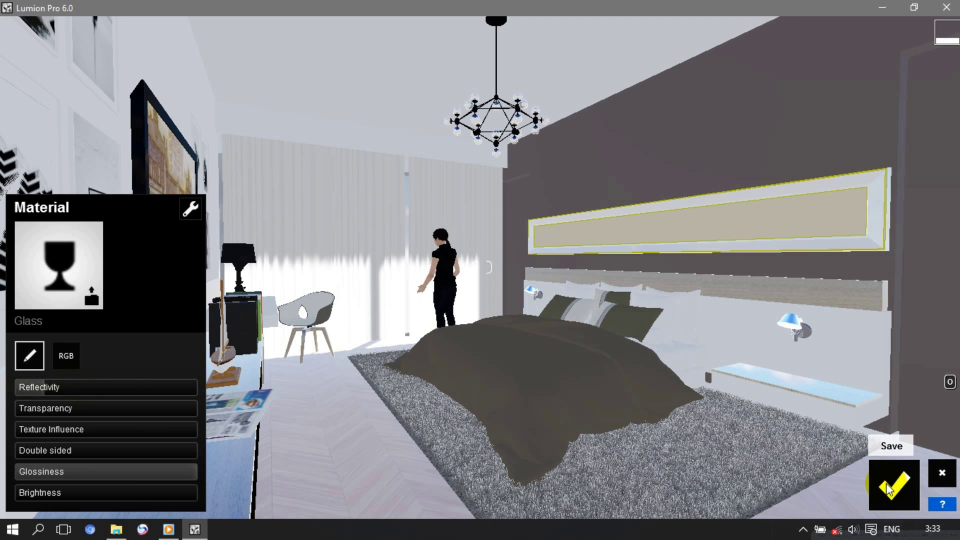
{"action": "left_click", "coordinate": [886, 484]}
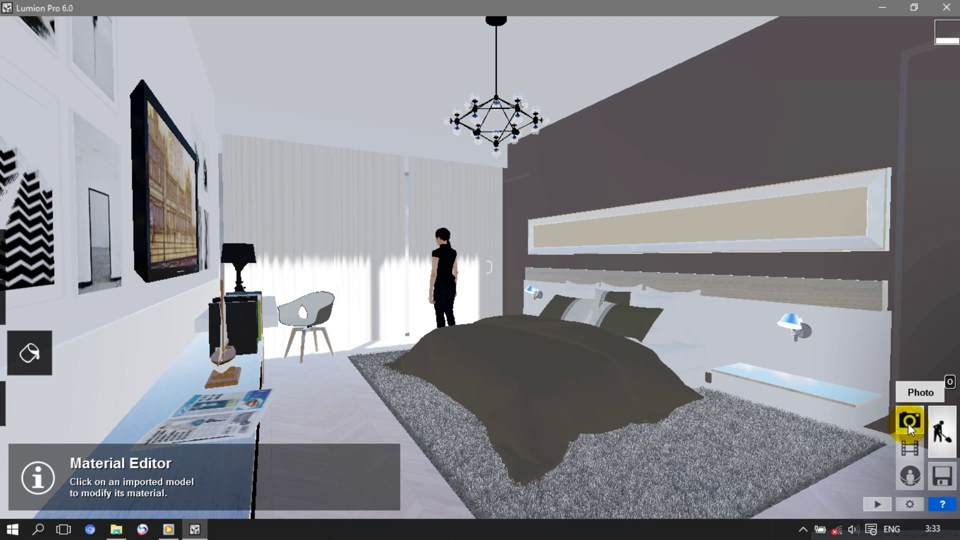
{"action": "left_click", "coordinate": [908, 424]}
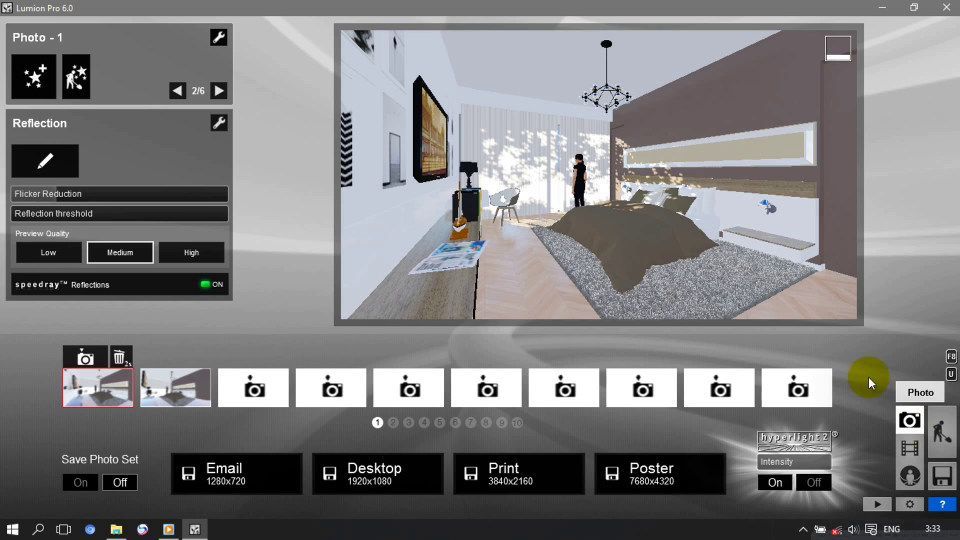
Try a different mirror reflectivity value and preview it in Photo mode.
{"action": "left_click", "coordinate": [942, 438]}
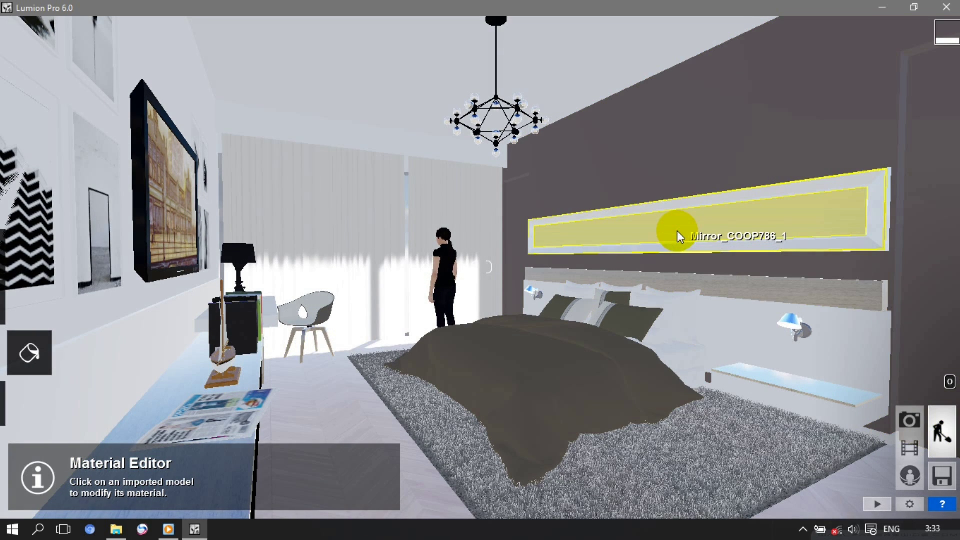
{"action": "left_click", "coordinate": [677, 230]}
{"action": "left_click", "coordinate": [46, 386]}
{"action": "key", "text": "BackSpace"}
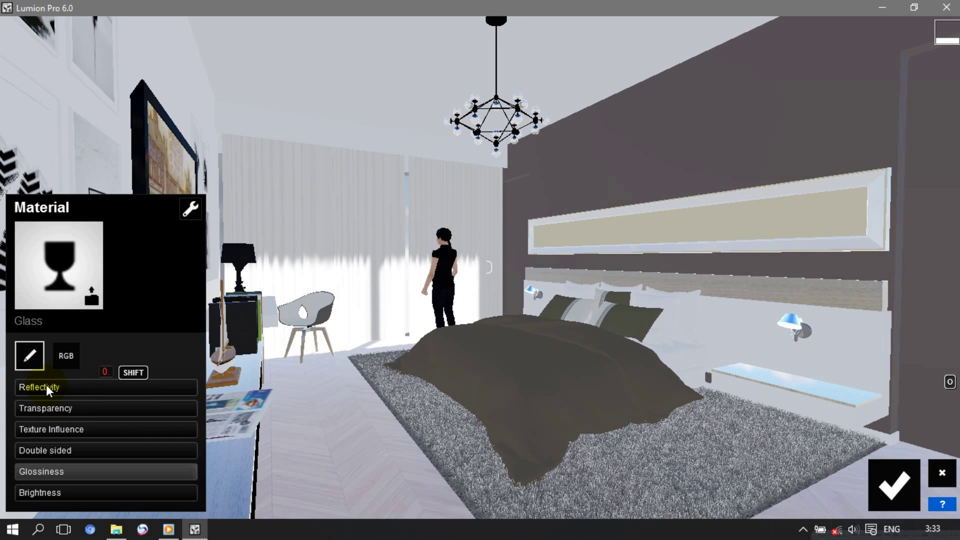
{"action": "type", "text": "3"}
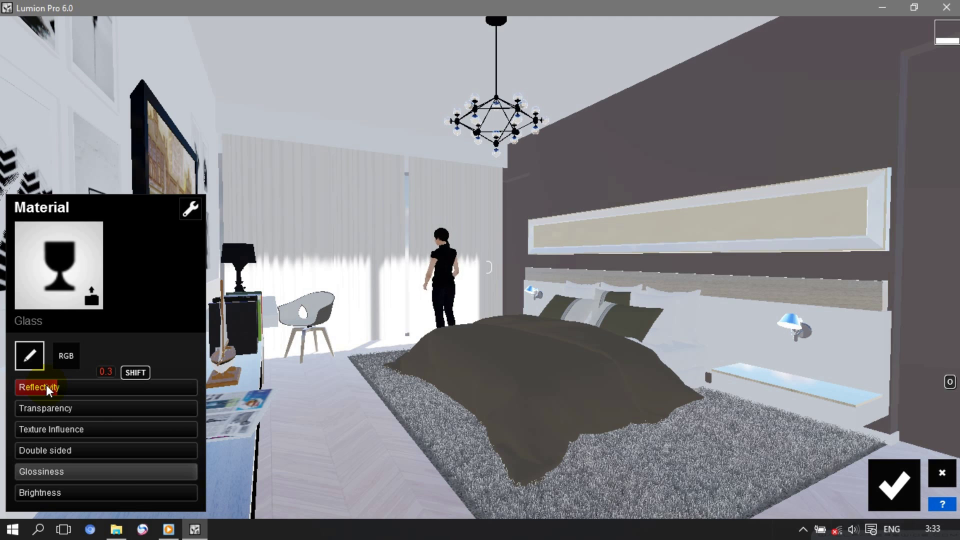
{"action": "key", "text": "BackSpace"}
{"action": "type", "text": "5"}
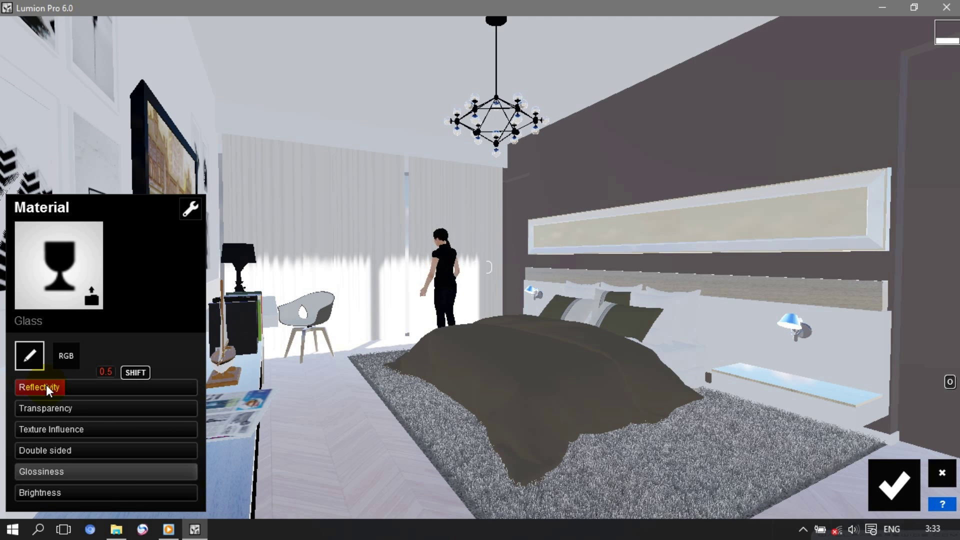
{"action": "left_click", "coordinate": [889, 496]}
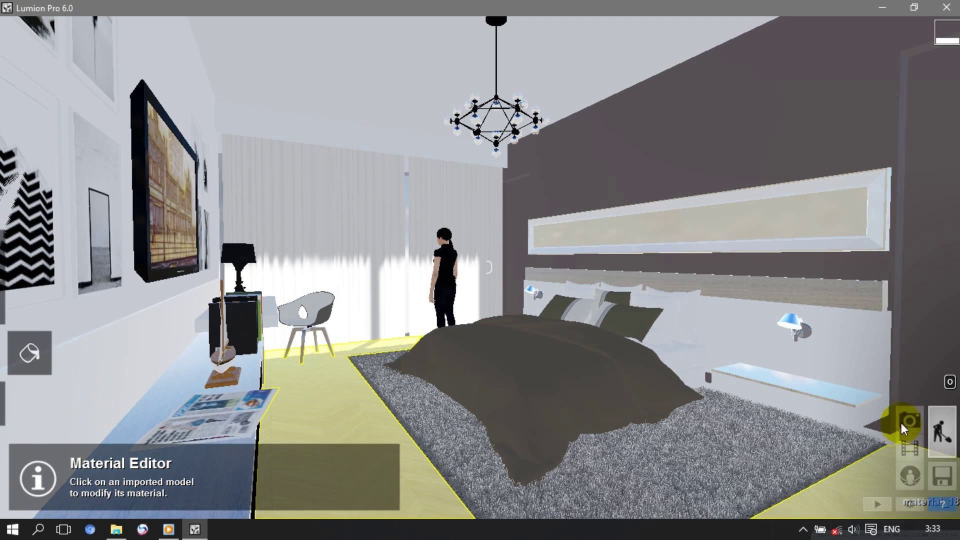
{"action": "left_click", "coordinate": [907, 421]}
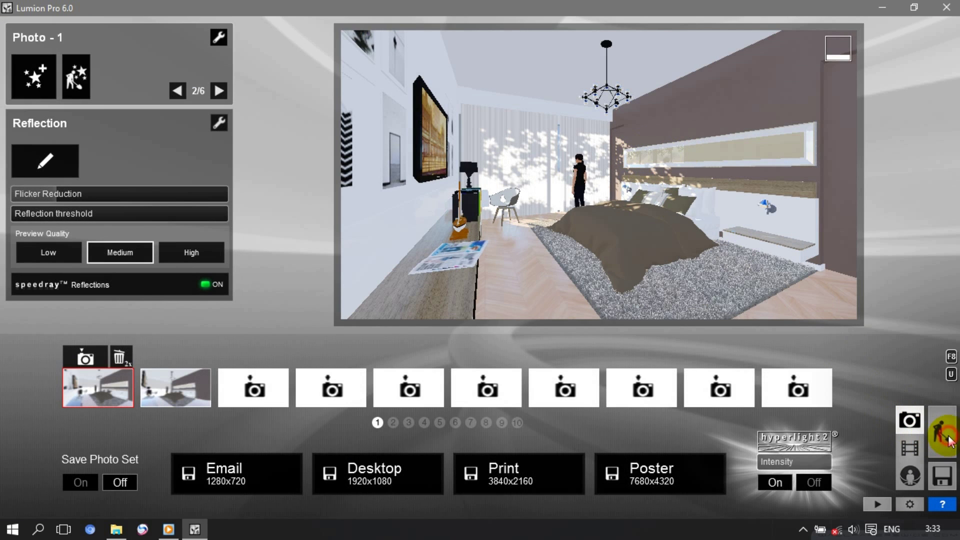
Change the mirror reflectivity to 0.25, save the material, and preview in Photo mode.
{"action": "left_click", "coordinate": [949, 441]}
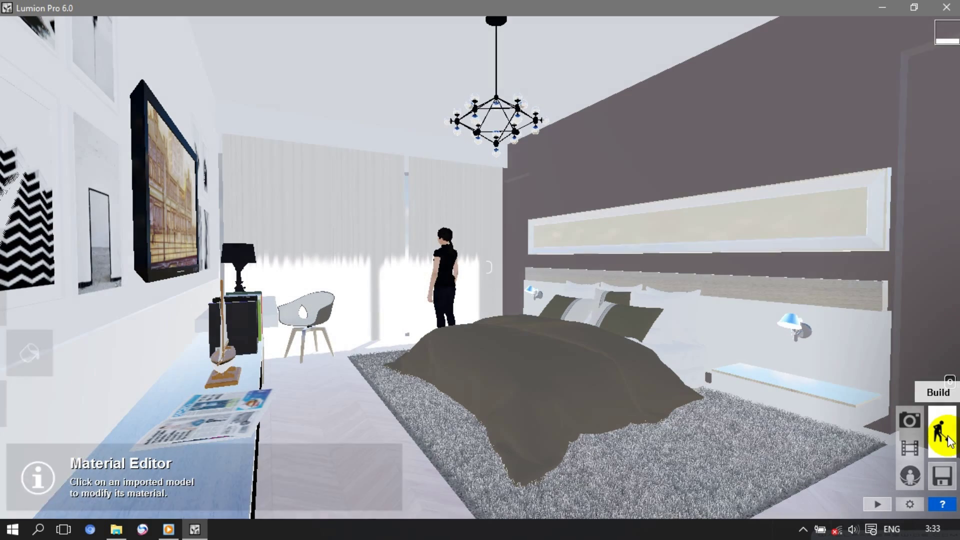
{"action": "left_click", "coordinate": [634, 239]}
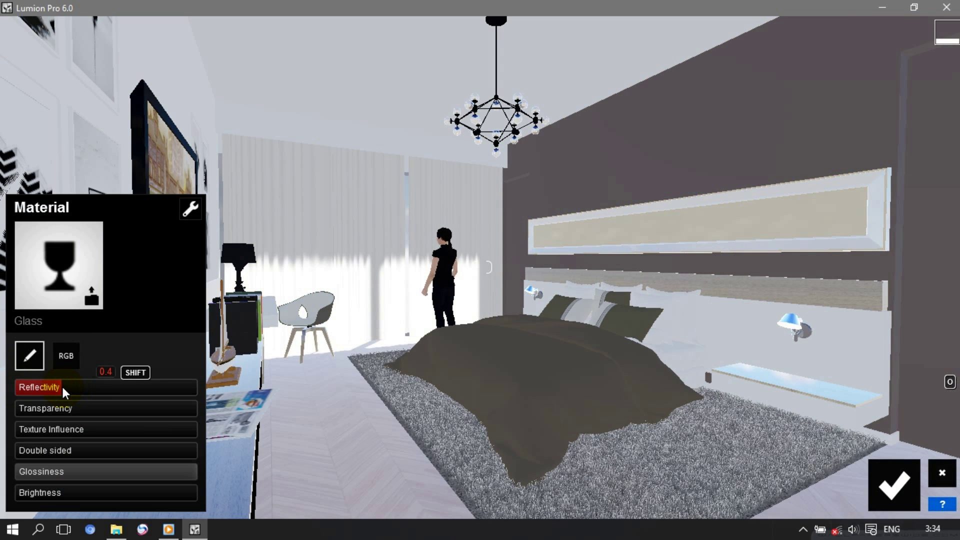
{"action": "key", "text": "BackSpace"}
{"action": "type", "text": "25"}
{"action": "left_click", "coordinate": [889, 493]}
{"action": "left_click", "coordinate": [889, 493]}
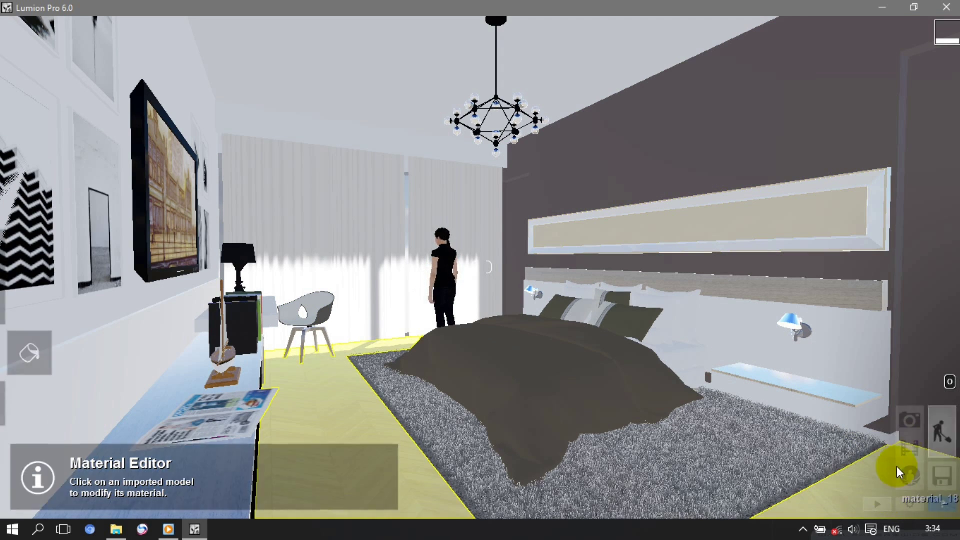
{"action": "left_click", "coordinate": [911, 421]}
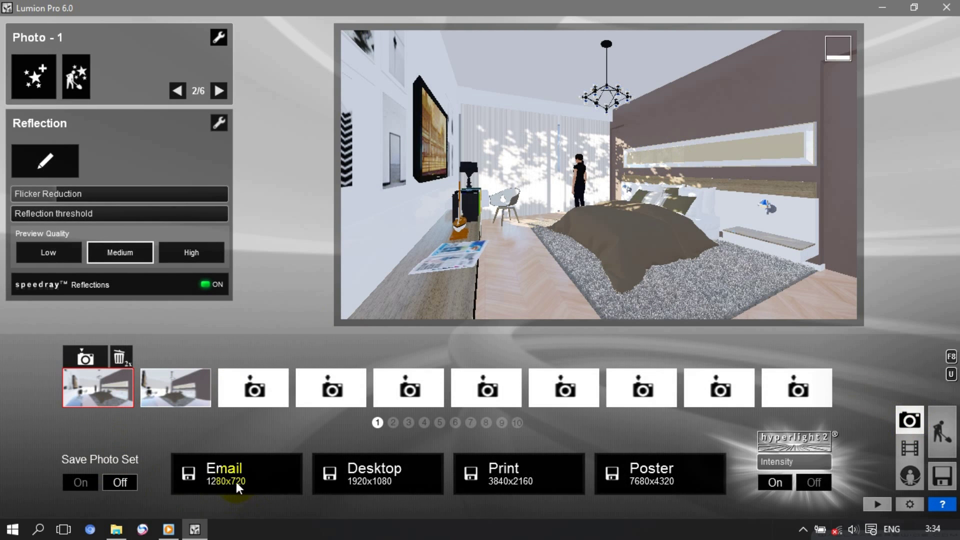
Render photo 1 at 1280x720 and save it as 3 in the testing 3 folder.
{"action": "left_click", "coordinate": [231, 481]}
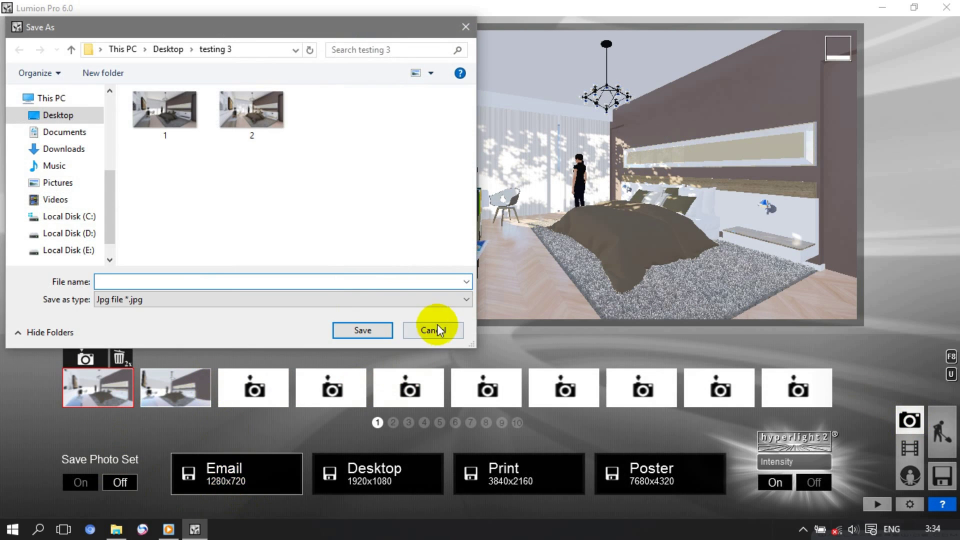
{"action": "left_click", "coordinate": [433, 330]}
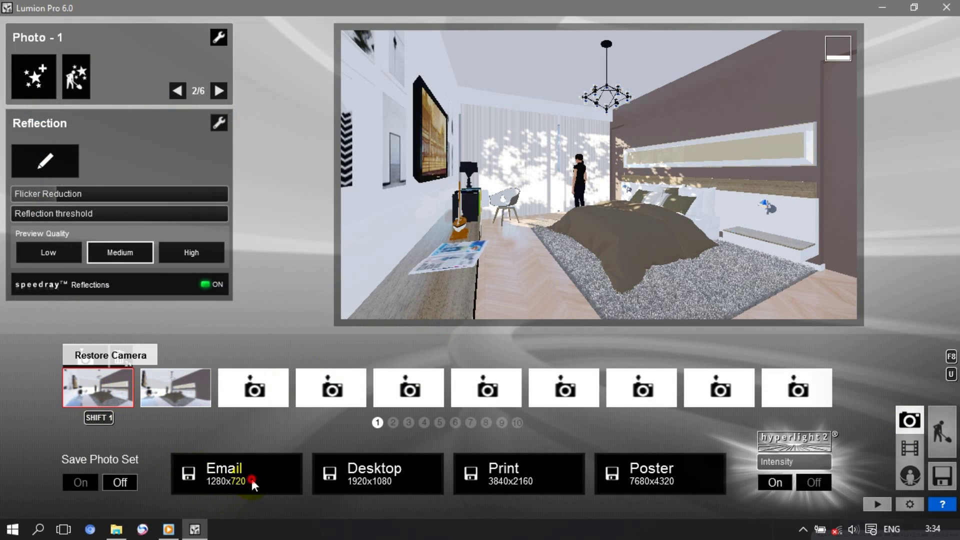
{"action": "left_click", "coordinate": [251, 479]}
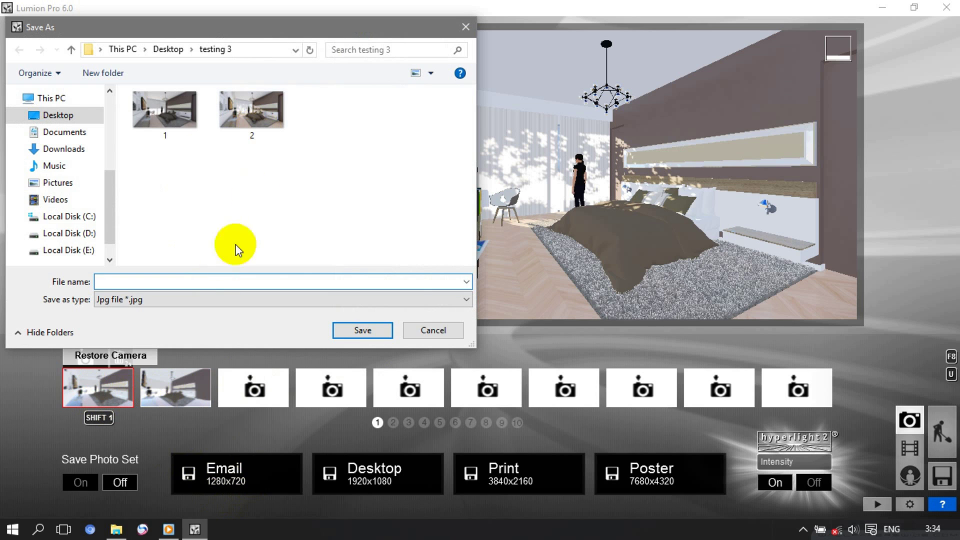
{"action": "left_click", "coordinate": [200, 280]}
{"action": "type", "text": "3"}
{"action": "left_click", "coordinate": [378, 328]}
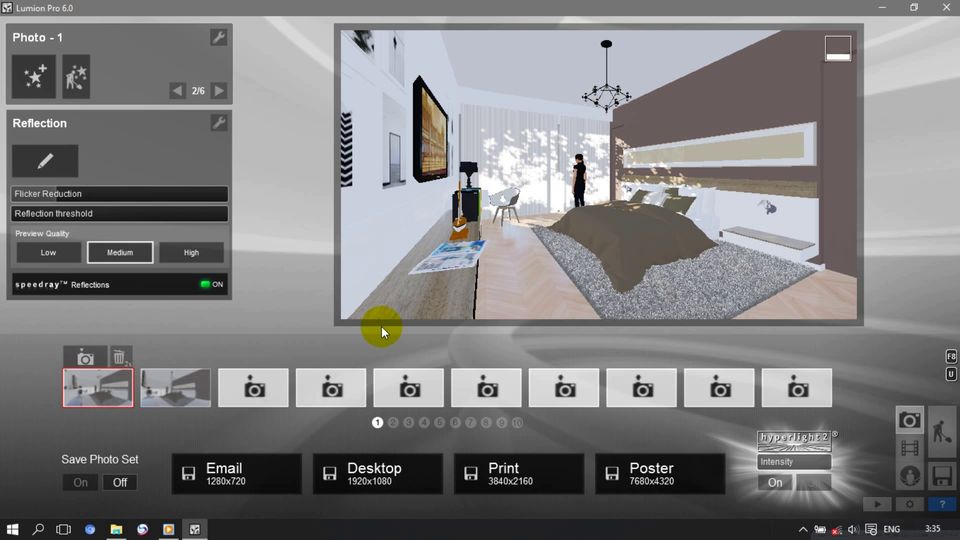
{"action": "left_click", "coordinate": [118, 523]}
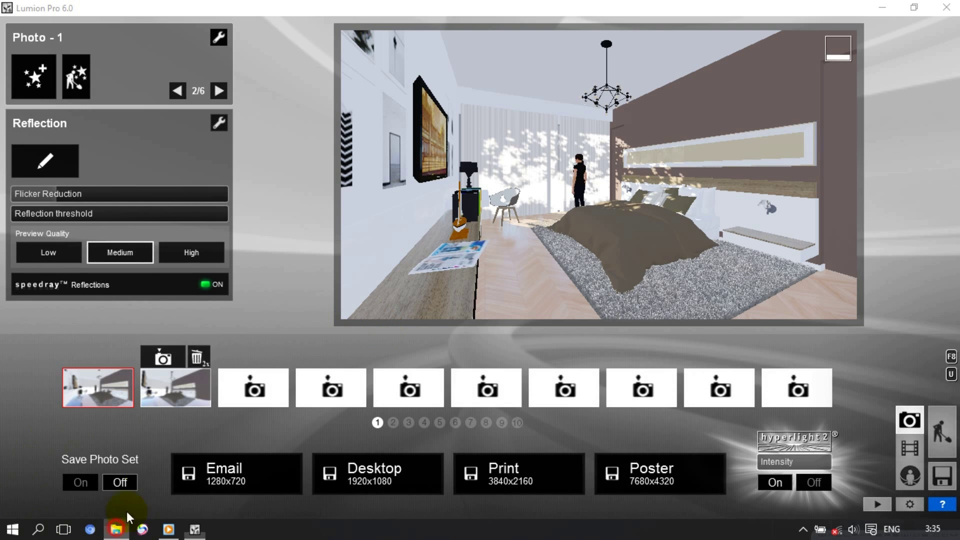
Open 3.jpg in Picasa Photo Viewer and zoom in and out on the mirror reflections.
{"action": "double_click", "coordinate": [449, 220]}
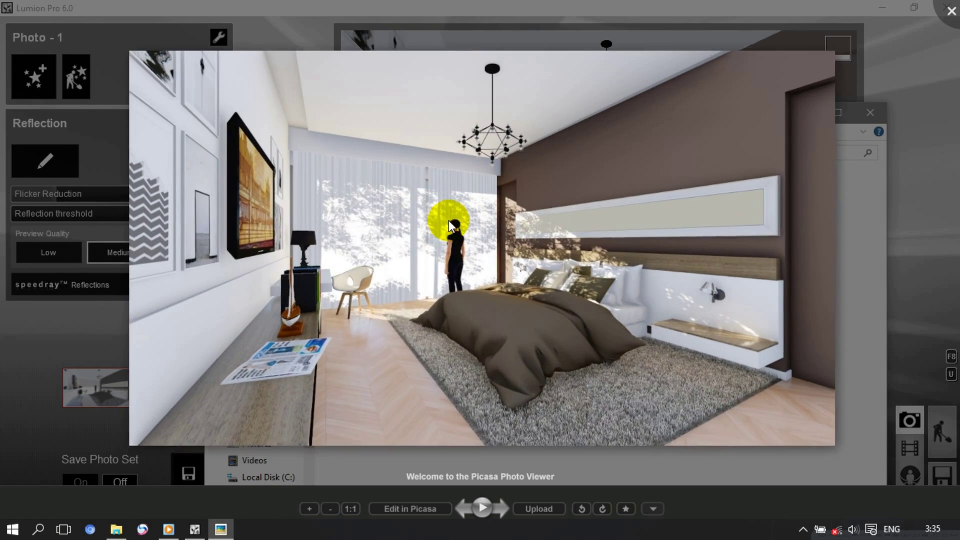
{"action": "mouse_move", "coordinate": [603, 276]}
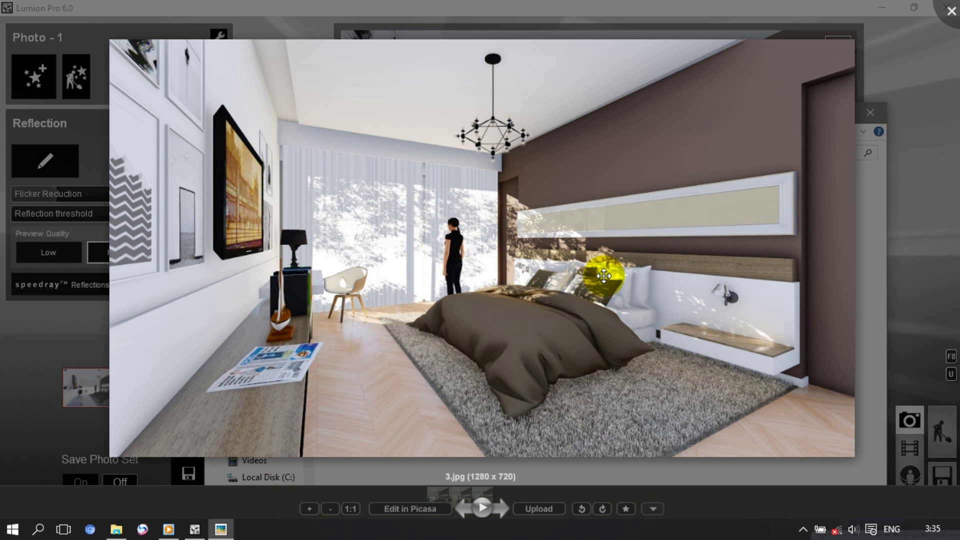
{"action": "scroll", "coordinate": [604, 275], "scroll_direction": "up", "scroll_amount": 1}
{"action": "scroll", "coordinate": [610, 275], "scroll_direction": "up", "scroll_amount": 1}
{"action": "scroll", "coordinate": [578, 145], "scroll_direction": "up", "scroll_amount": 1}
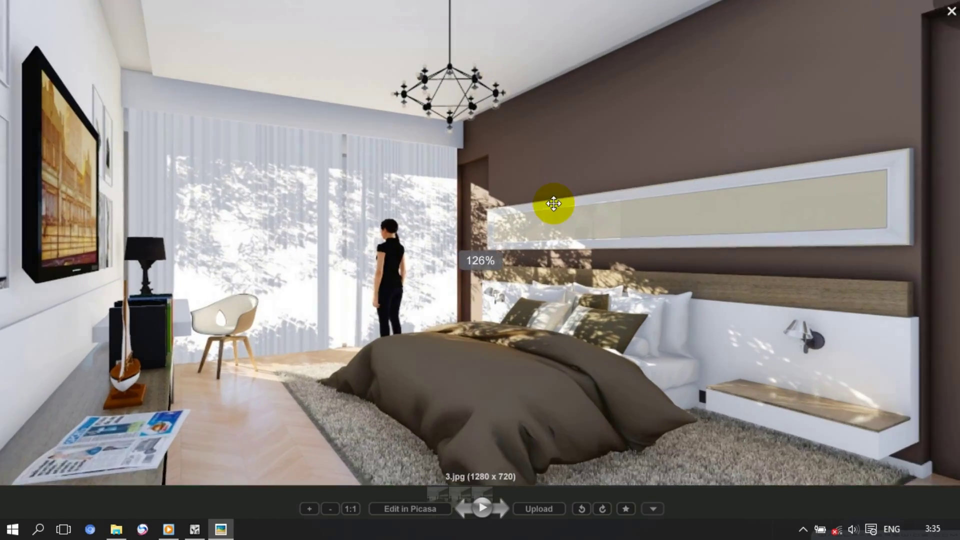
{"action": "scroll", "coordinate": [553, 206], "scroll_direction": "up", "scroll_amount": 1}
{"action": "scroll", "coordinate": [553, 230], "scroll_direction": "down", "scroll_amount": 1}
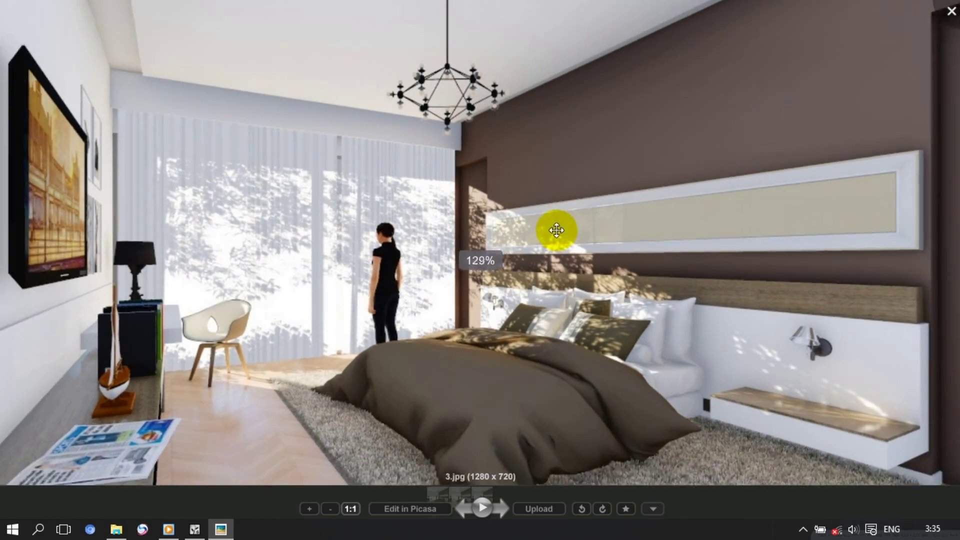
{"action": "scroll", "coordinate": [557, 240], "scroll_direction": "down", "scroll_amount": 1}
{"action": "scroll", "coordinate": [558, 240], "scroll_direction": "down", "scroll_amount": 2}
{"action": "scroll", "coordinate": [557, 227], "scroll_direction": "up", "scroll_amount": 1}
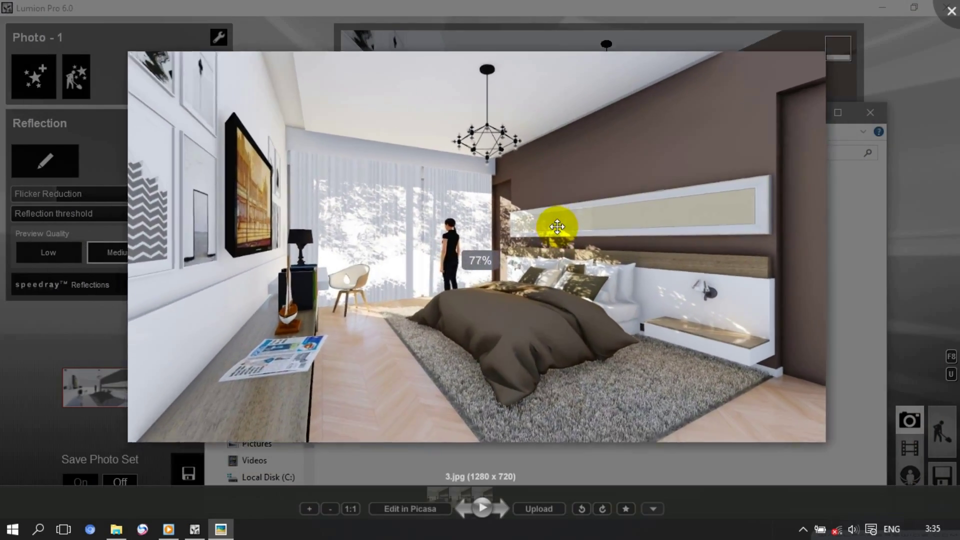